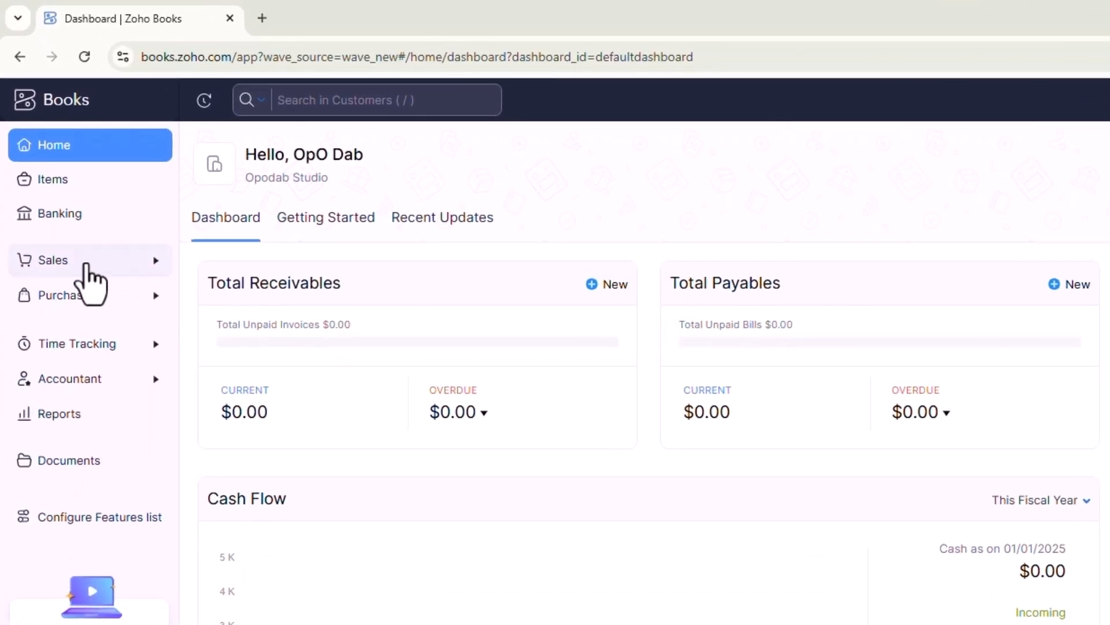
- Open the Recurring Invoices section under Sales and start a new recurring invoice
{"action": "left_click", "coordinate": [133, 260]}
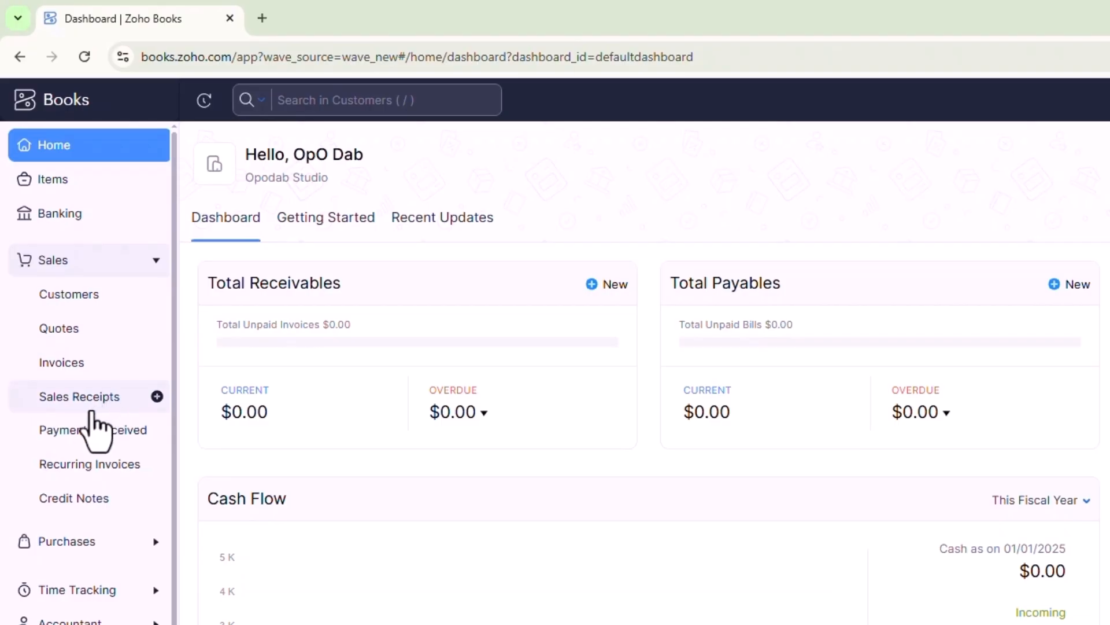
{"action": "left_click", "coordinate": [97, 467]}
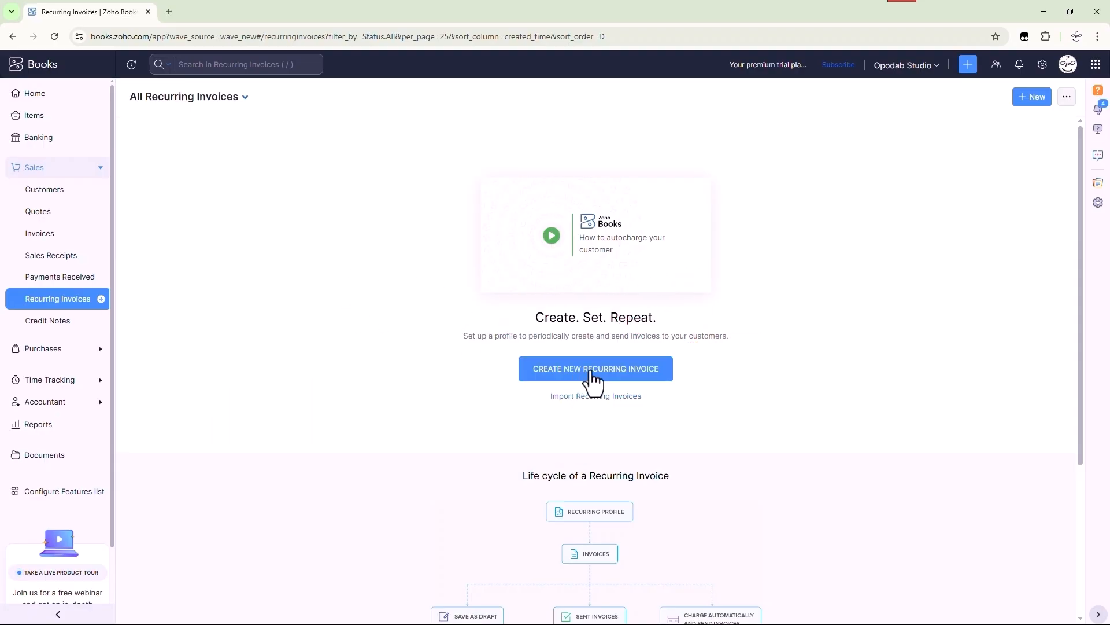
{"action": "left_click", "coordinate": [590, 370]}
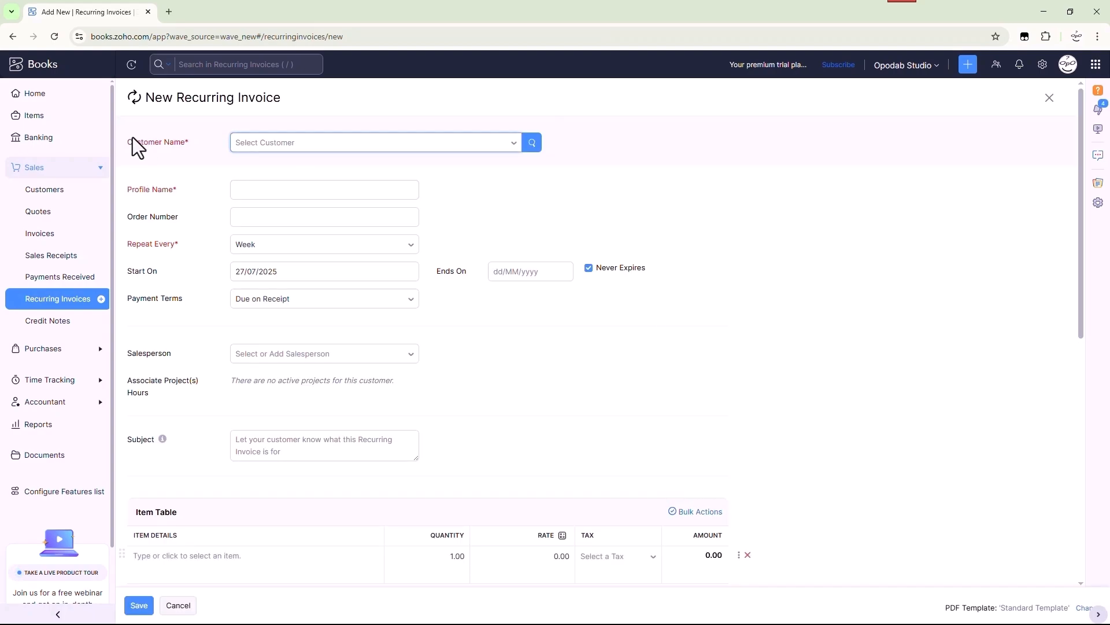
- Select the existing media customer as the customer for the recurring invoice
{"action": "left_click_drag", "start_coordinate": [151, 145], "coordinate": [221, 143]}
{"action": "left_click", "coordinate": [221, 143]}
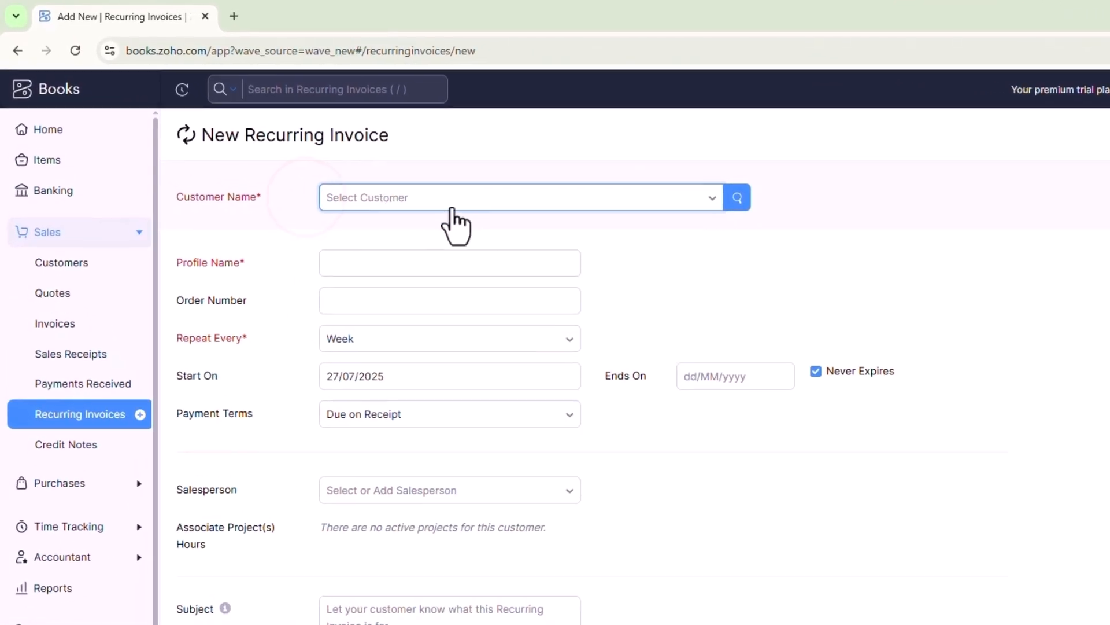
{"action": "left_click", "coordinate": [637, 200]}
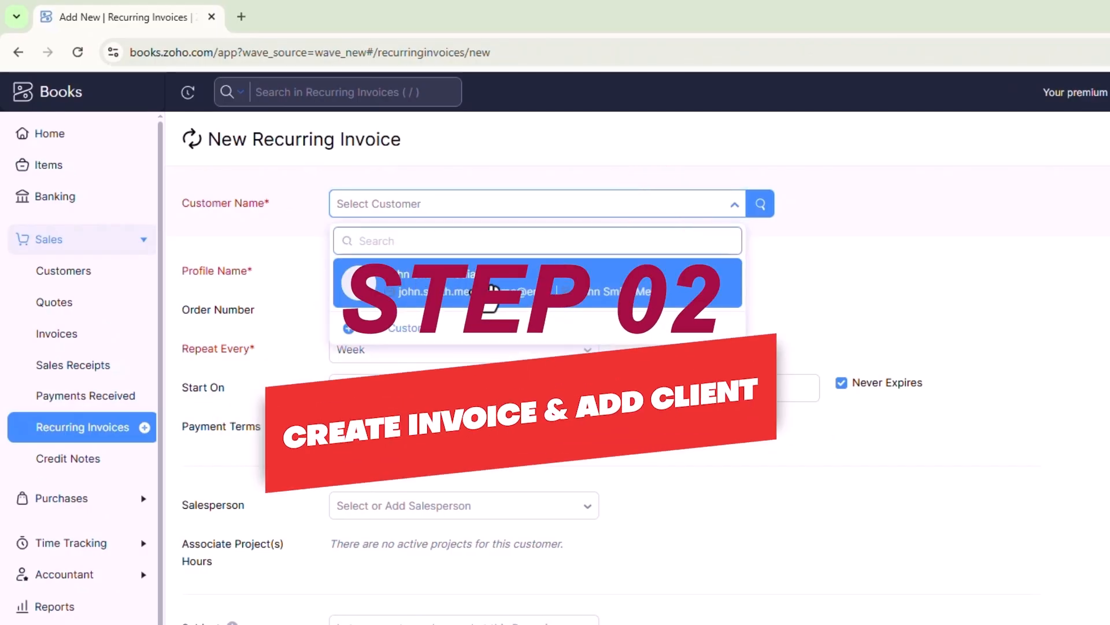
{"action": "left_click", "coordinate": [489, 286]}
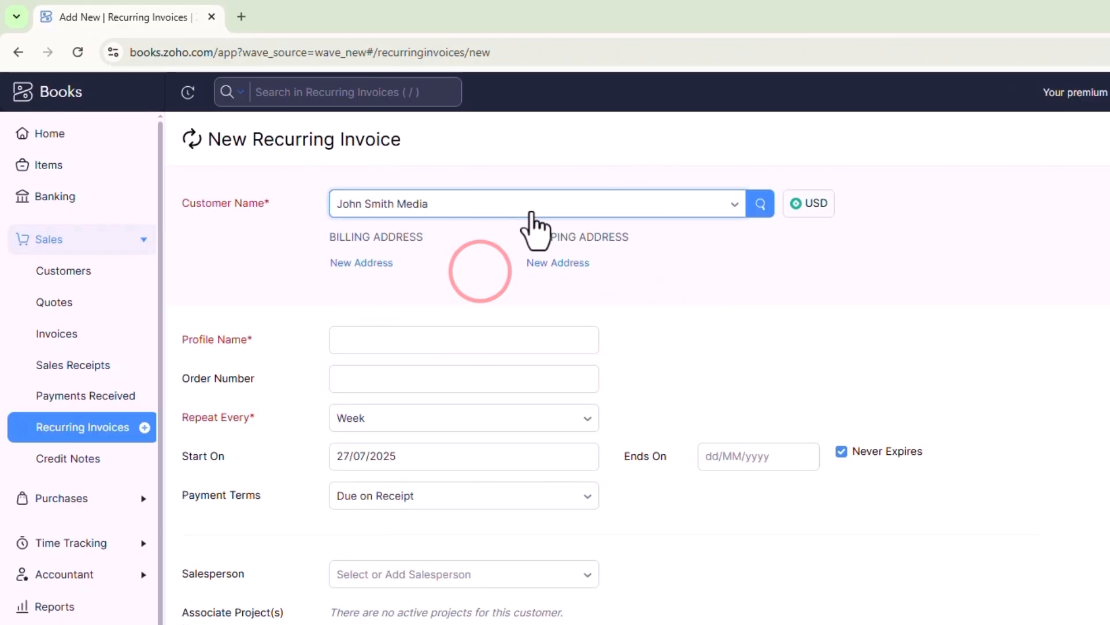
- Enter the customer's full name as the profile name and fill in the order number
{"action": "left_click", "coordinate": [440, 344]}
{"action": "type", "text": "John Smith"}
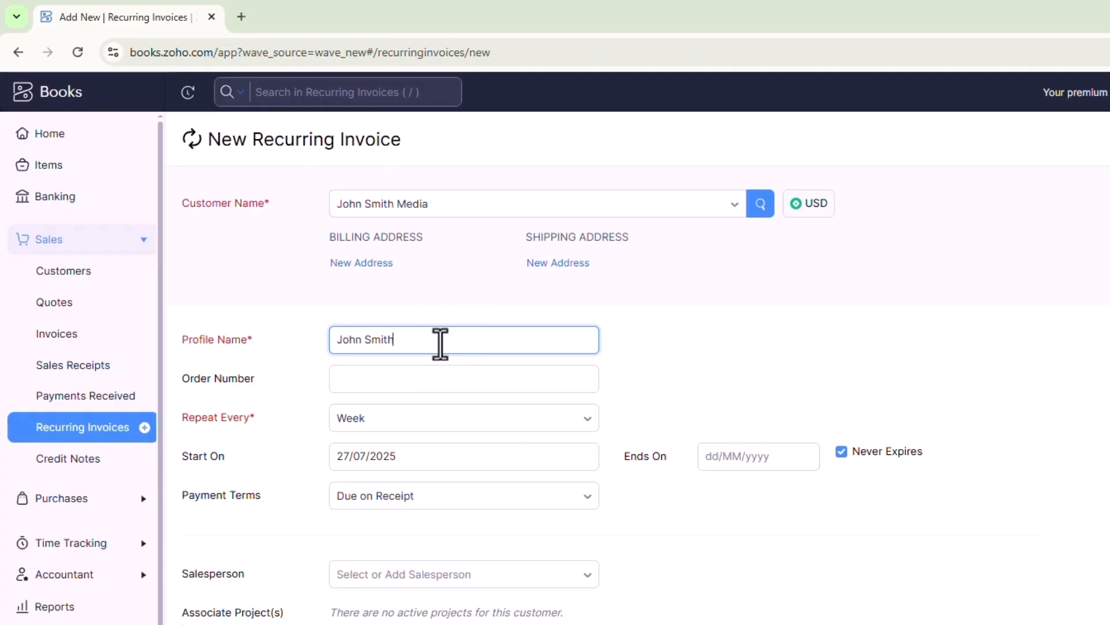
{"action": "key", "text": "Tab"}
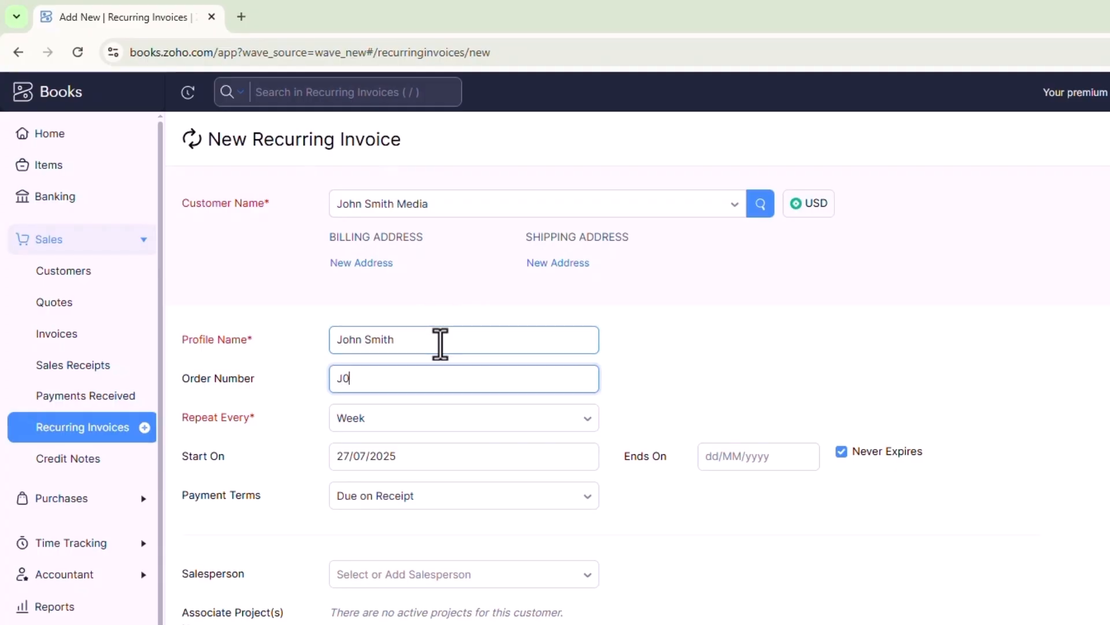
- Set the recurring invoice to repeat every Month
{"action": "left_click_drag", "start_coordinate": [190, 419], "coordinate": [238, 428]}
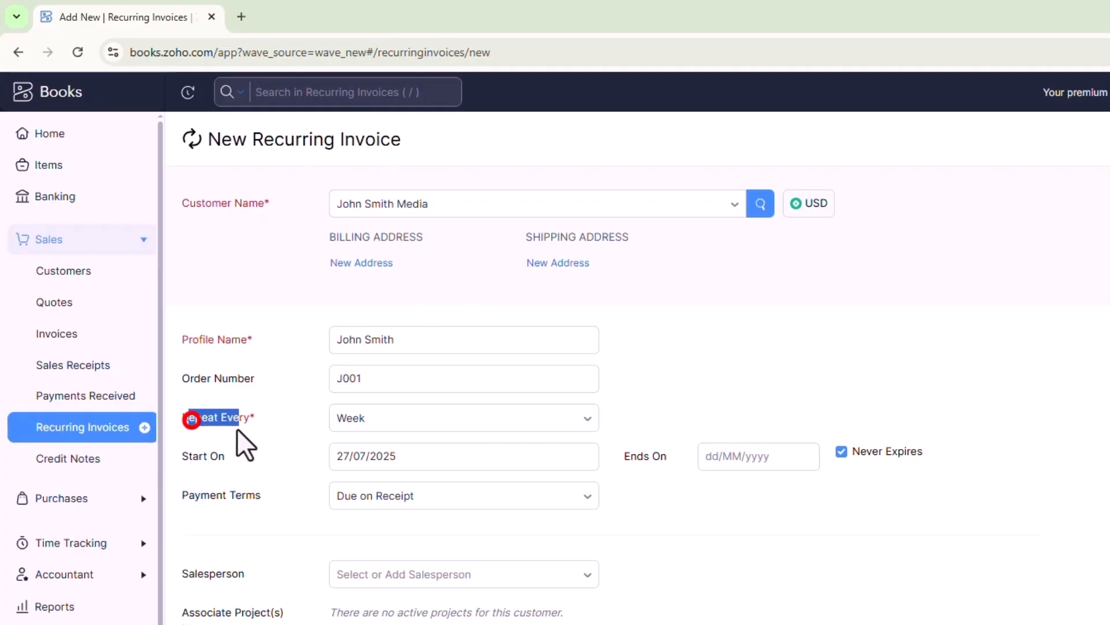
{"action": "left_click", "coordinate": [248, 426]}
{"action": "left_click", "coordinate": [504, 426]}
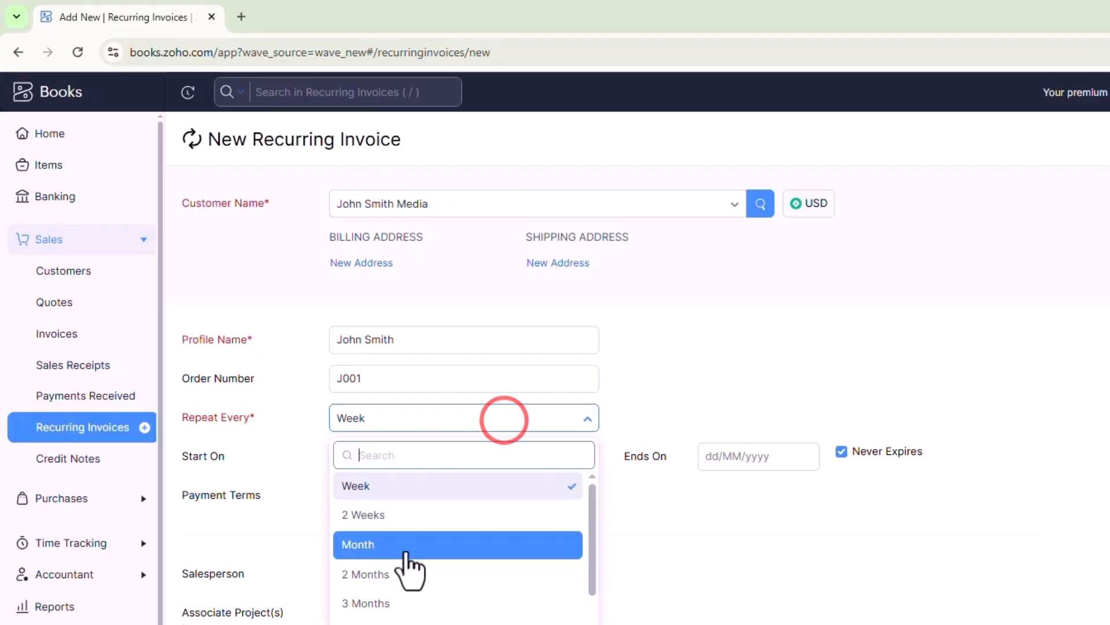
{"action": "scroll", "coordinate": [419, 607], "scroll_direction": "down", "scroll_amount": 3}
{"action": "scroll", "coordinate": [399, 601], "scroll_direction": "up", "scroll_amount": 3}
{"action": "left_click", "coordinate": [368, 541]}
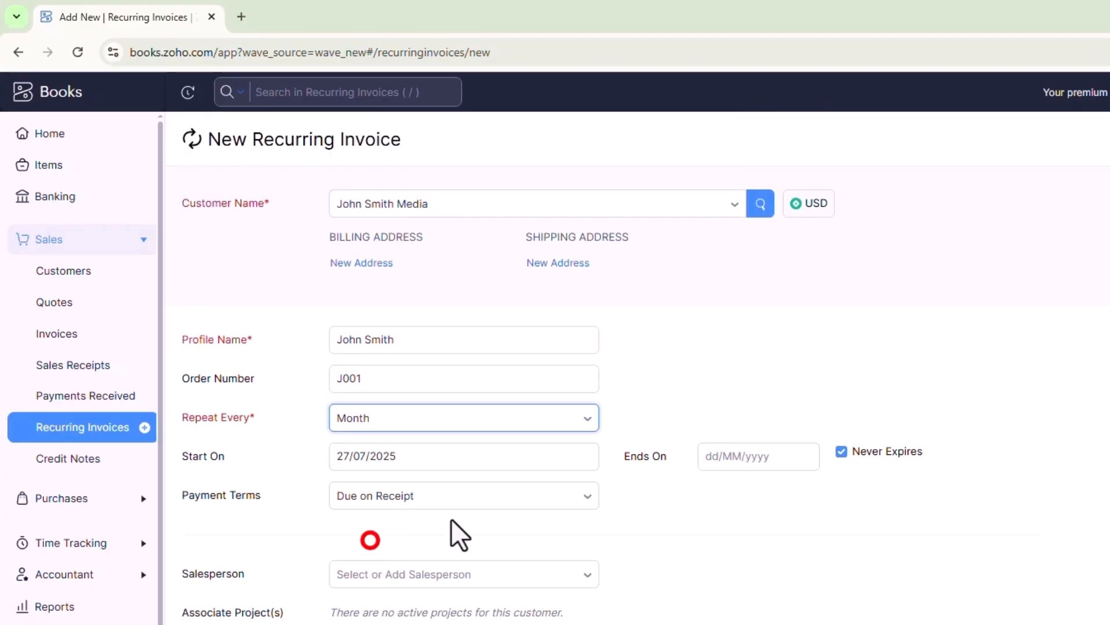
- Set the recurring invoice's start date to 01/08/2025 with the Never Expires option enabled
{"action": "left_click", "coordinate": [418, 463]}
{"action": "left_click", "coordinate": [509, 223]}
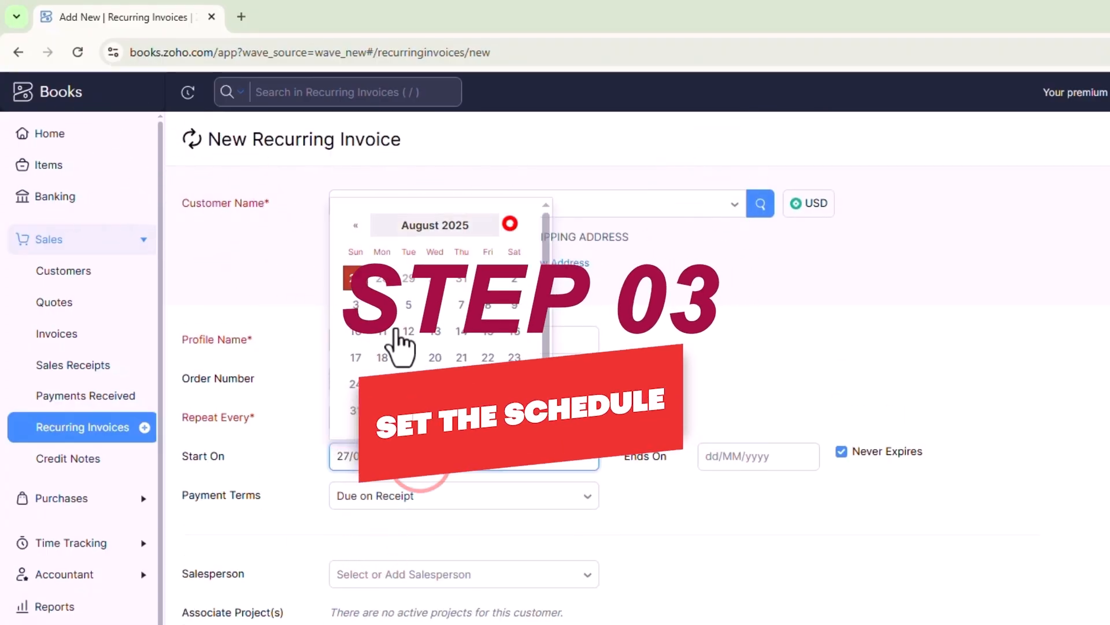
{"action": "left_click", "coordinate": [480, 272]}
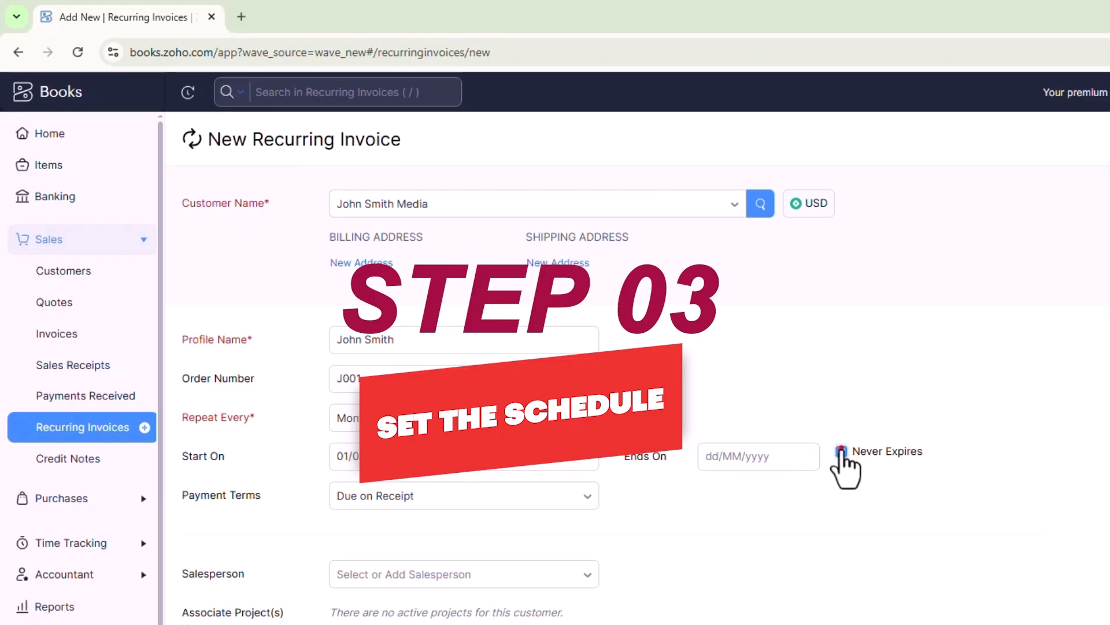
{"action": "left_click", "coordinate": [841, 452]}
{"action": "scroll", "coordinate": [389, 422], "scroll_direction": "down", "scroll_amount": 3}
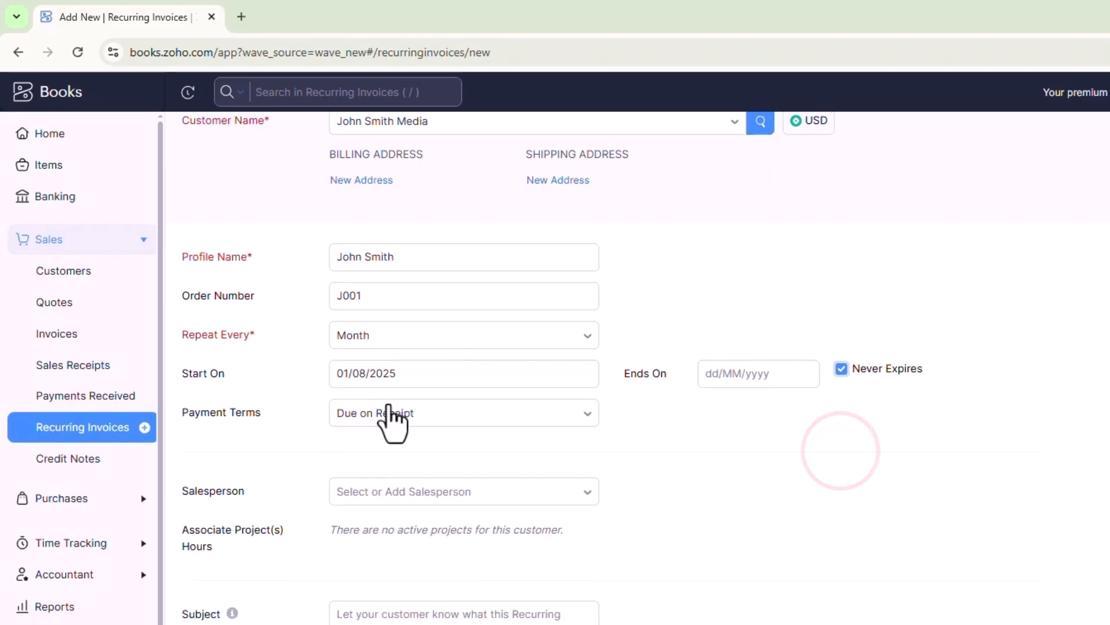
{"action": "left_click", "coordinate": [369, 412]}
{"action": "left_click", "coordinate": [371, 409]}
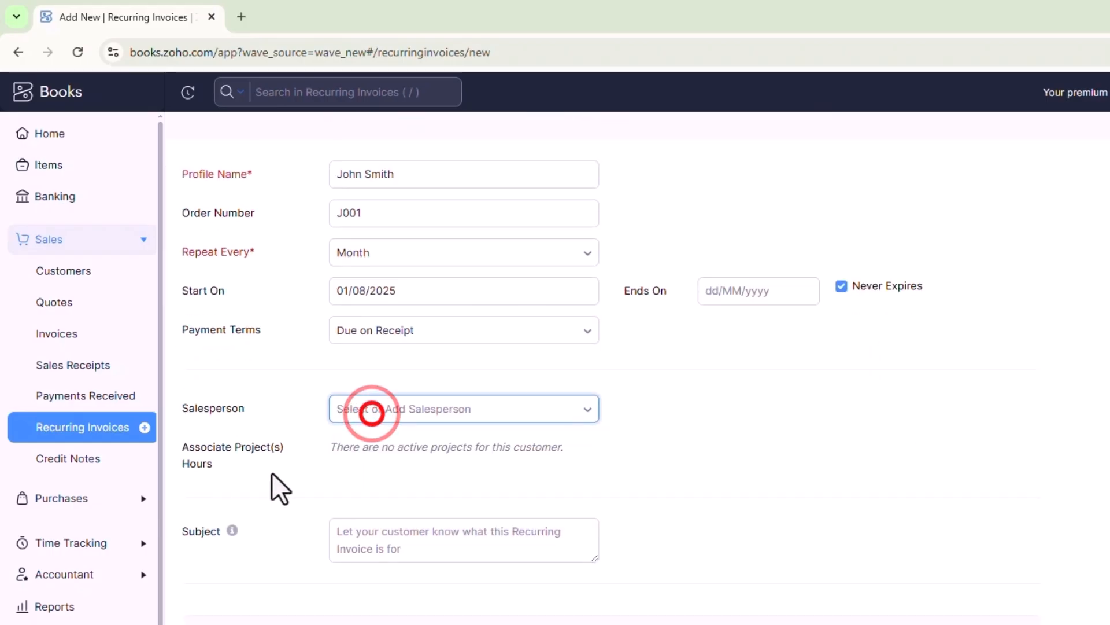
{"action": "scroll", "coordinate": [818, 426], "scroll_direction": "up", "scroll_amount": 3}
- Add the item Monthly Social Media Management Services to the item table and remove the empty row below it
{"action": "scroll", "coordinate": [824, 426], "scroll_direction": "down", "scroll_amount": 9}
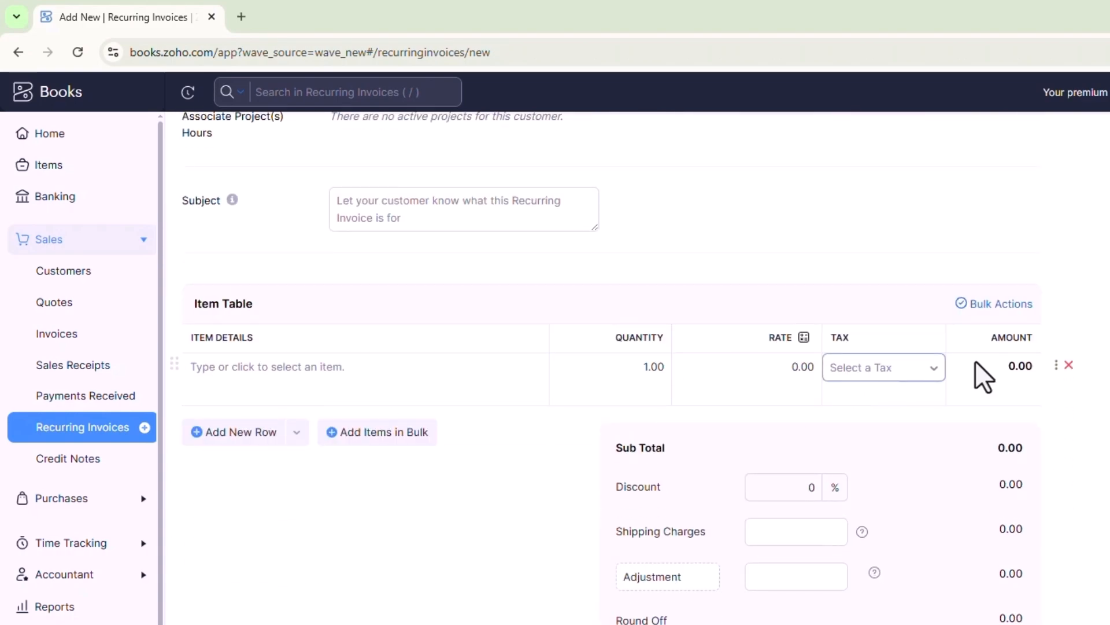
{"action": "left_click", "coordinate": [331, 372]}
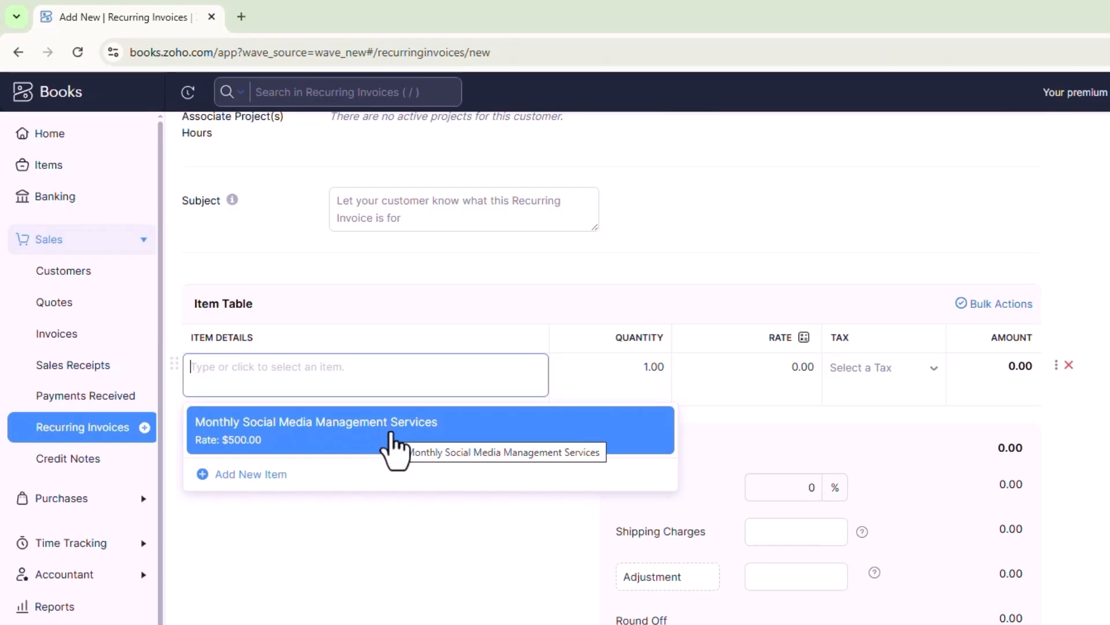
{"action": "left_click", "coordinate": [391, 440]}
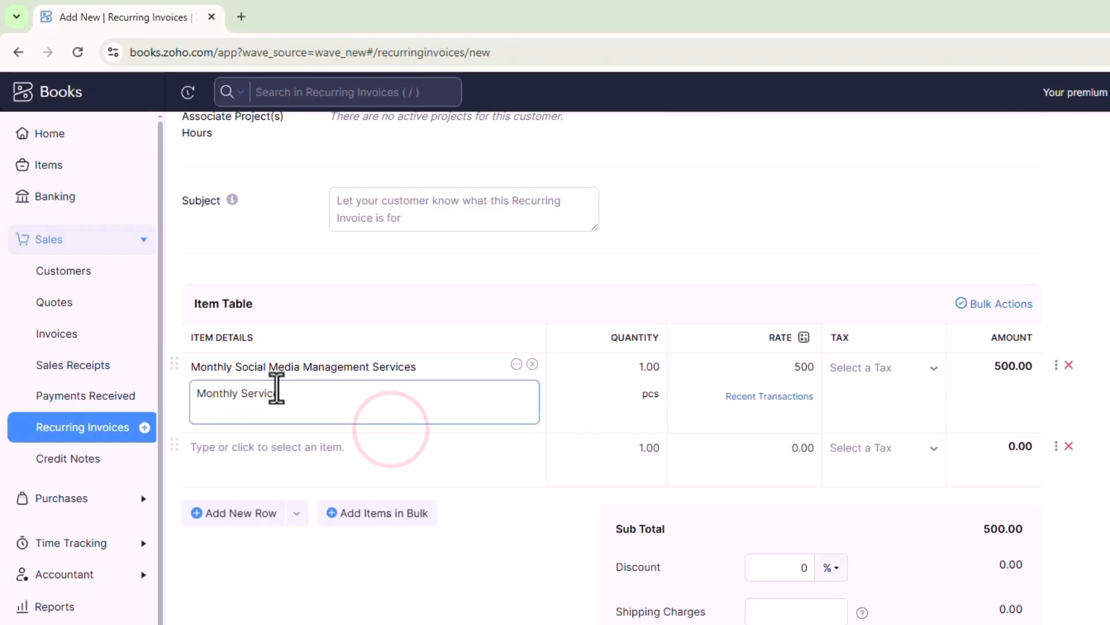
{"action": "left_click", "coordinate": [1068, 446]}
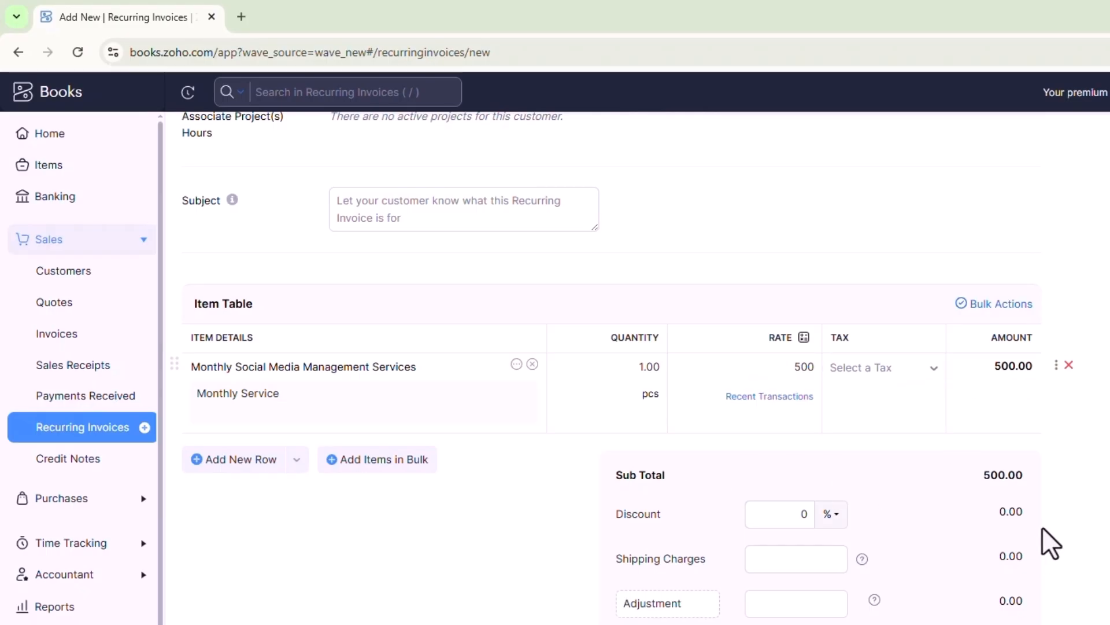
- Set the recurring invoice's preference to Create and Send Invoices, then save the recurring invoice
{"action": "scroll", "coordinate": [688, 606], "scroll_direction": "down", "scroll_amount": 3}
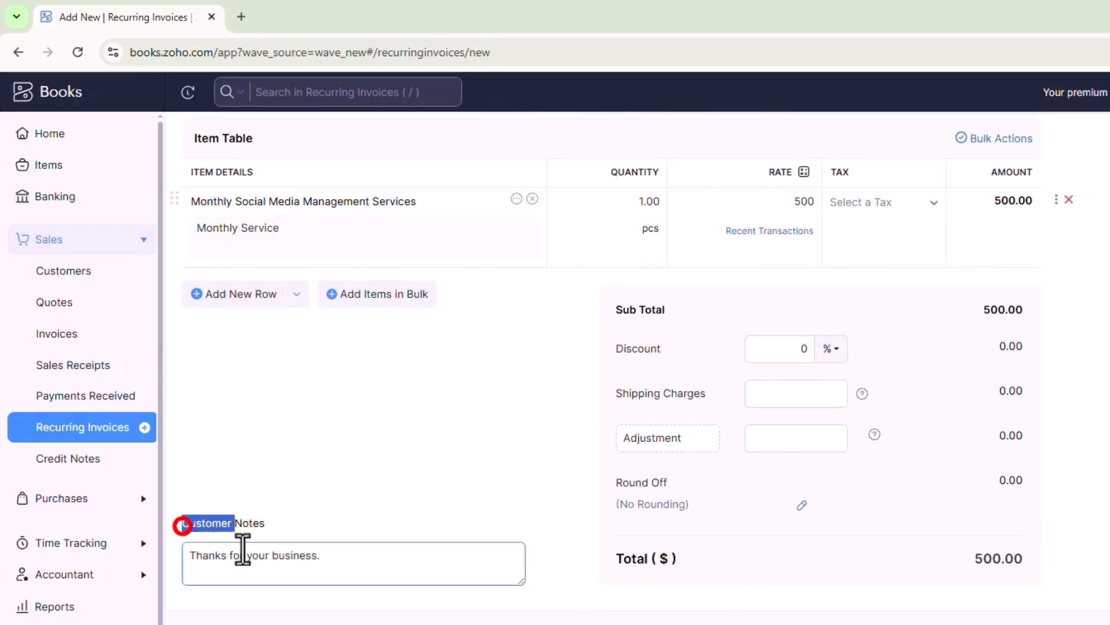
{"action": "left_click", "coordinate": [404, 620]}
{"action": "scroll", "coordinate": [489, 588], "scroll_direction": "down", "scroll_amount": 3}
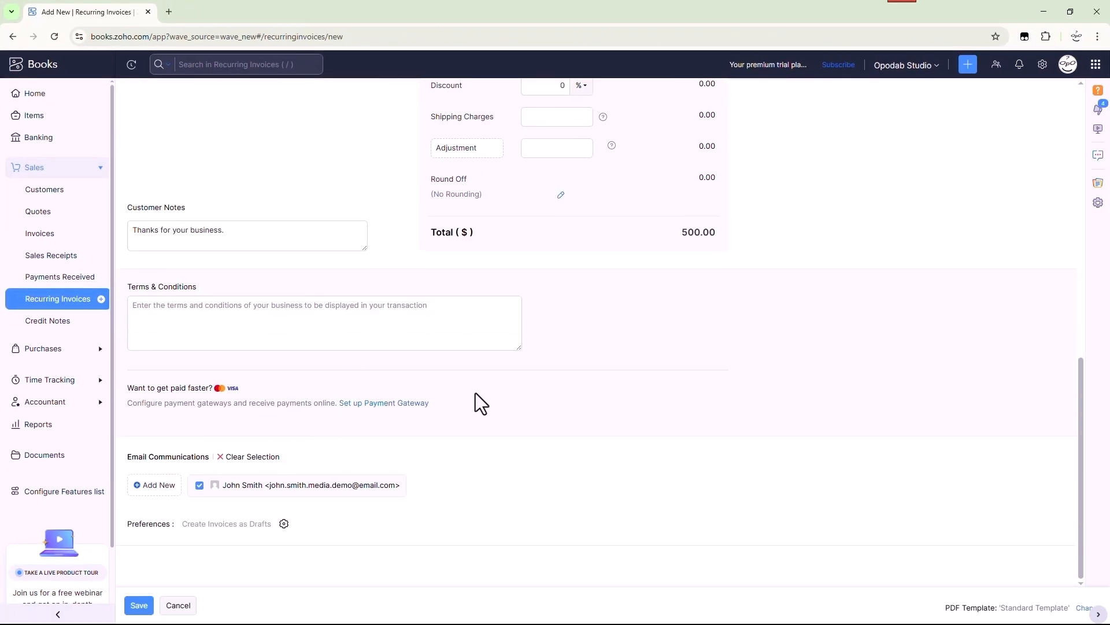
{"action": "left_click", "coordinate": [284, 523]}
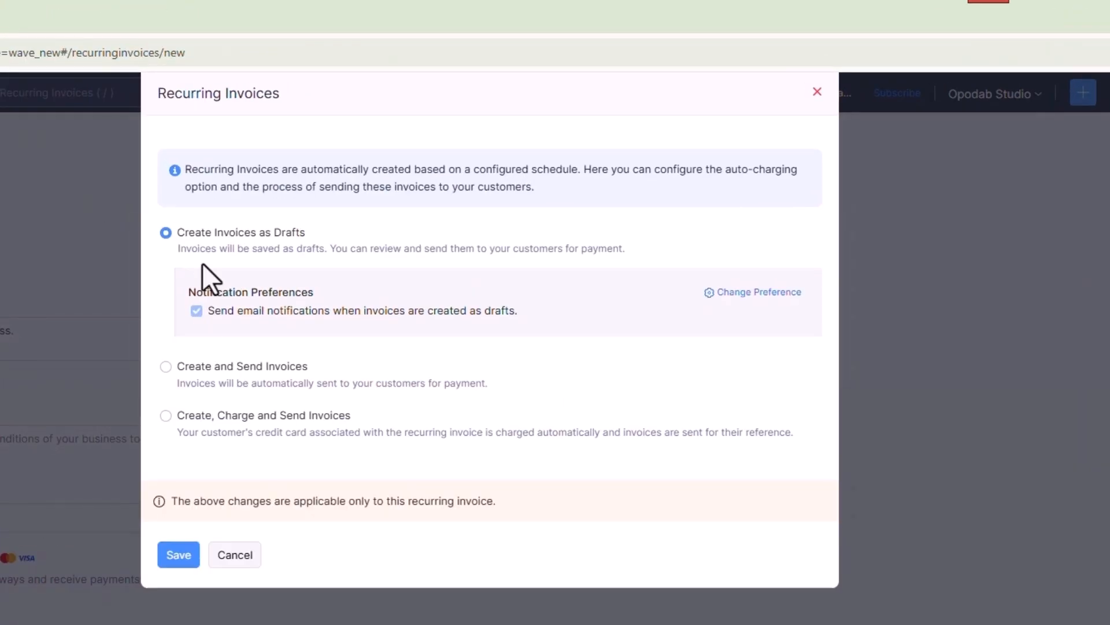
{"action": "left_click", "coordinate": [396, 391]}
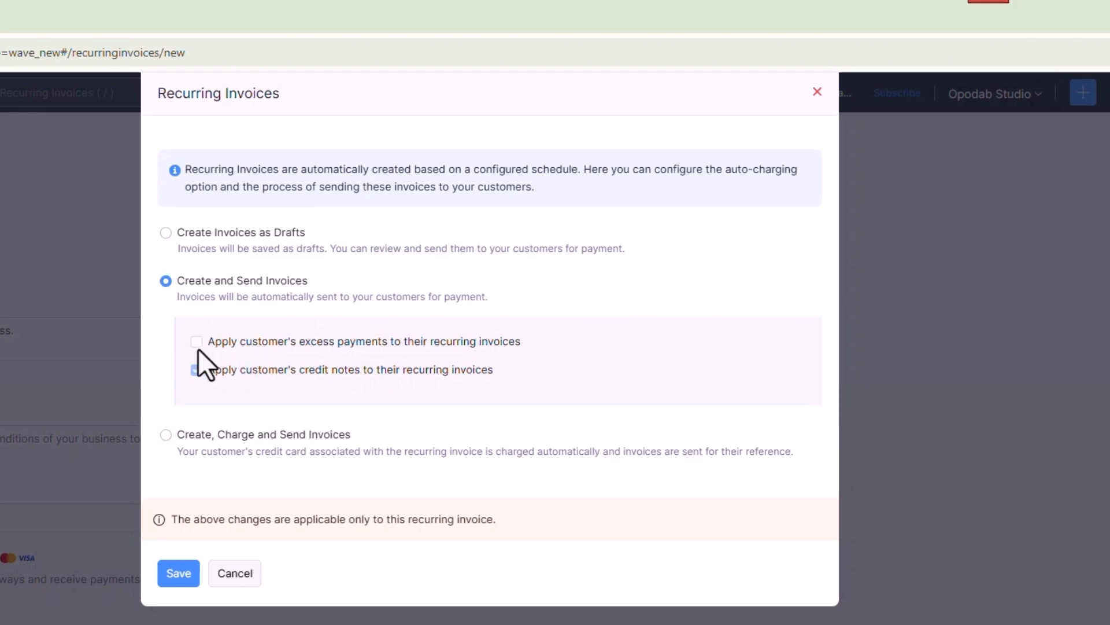
{"action": "left_click", "coordinate": [179, 572]}
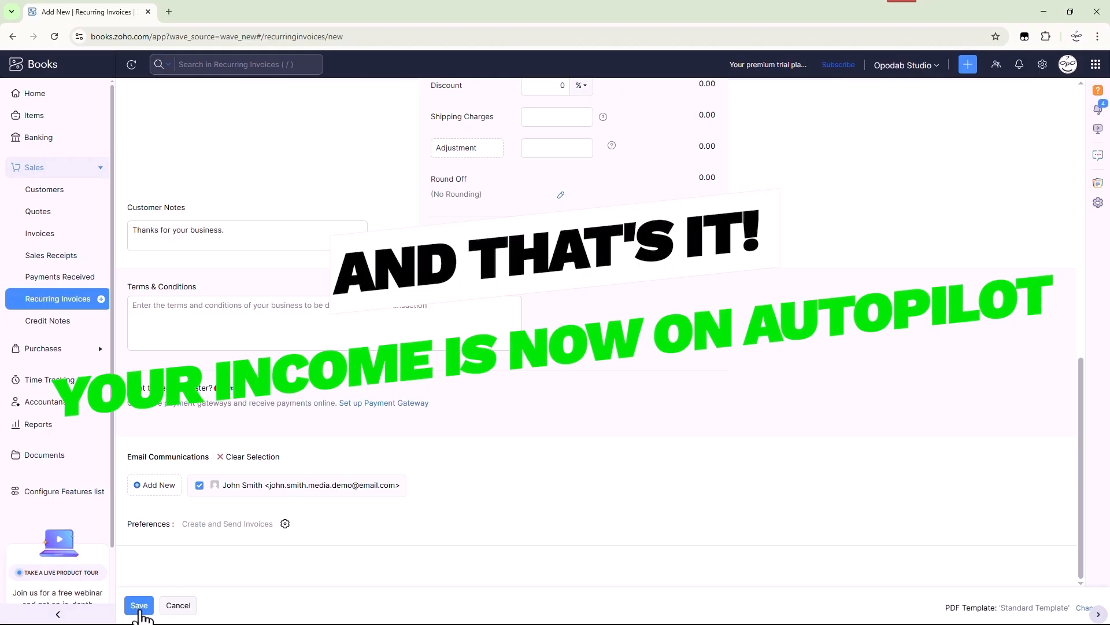
{"action": "left_click", "coordinate": [139, 606]}
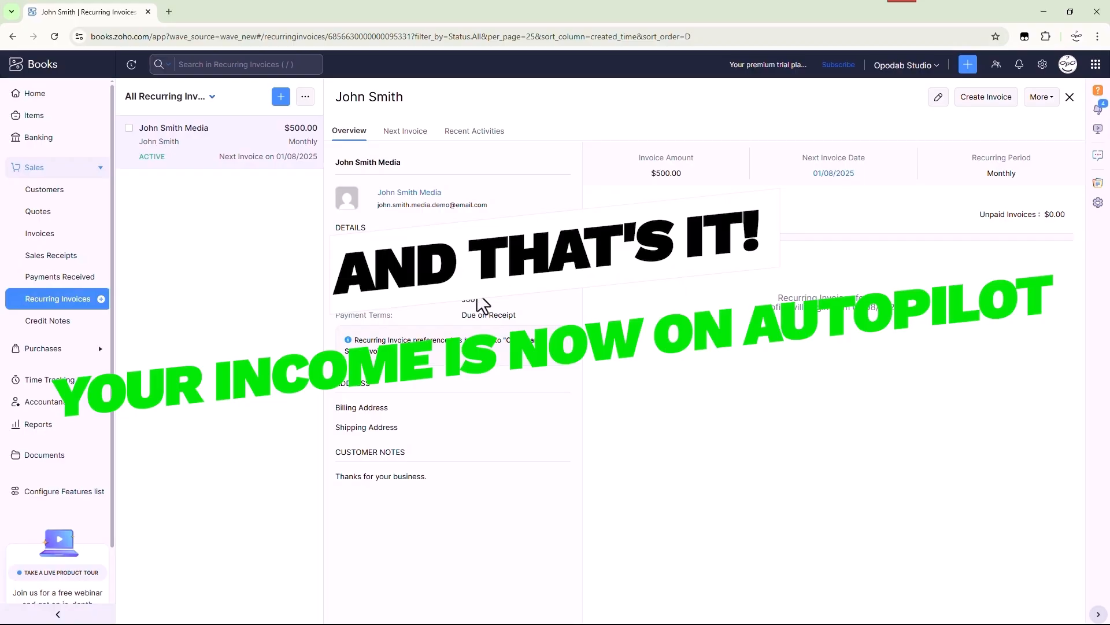
{"action": "left_click_drag", "start_coordinate": [172, 159], "coordinate": [153, 169]}
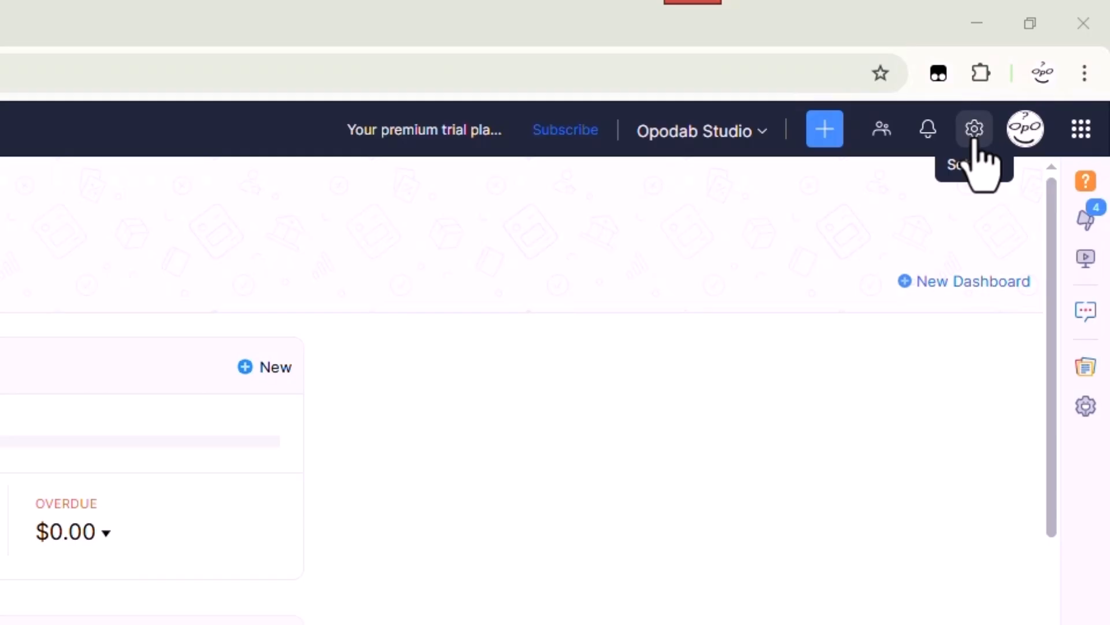
- Open the Reminders settings and edit the automated due-date reminder Reminder - 1
{"action": "left_click", "coordinate": [974, 129]}
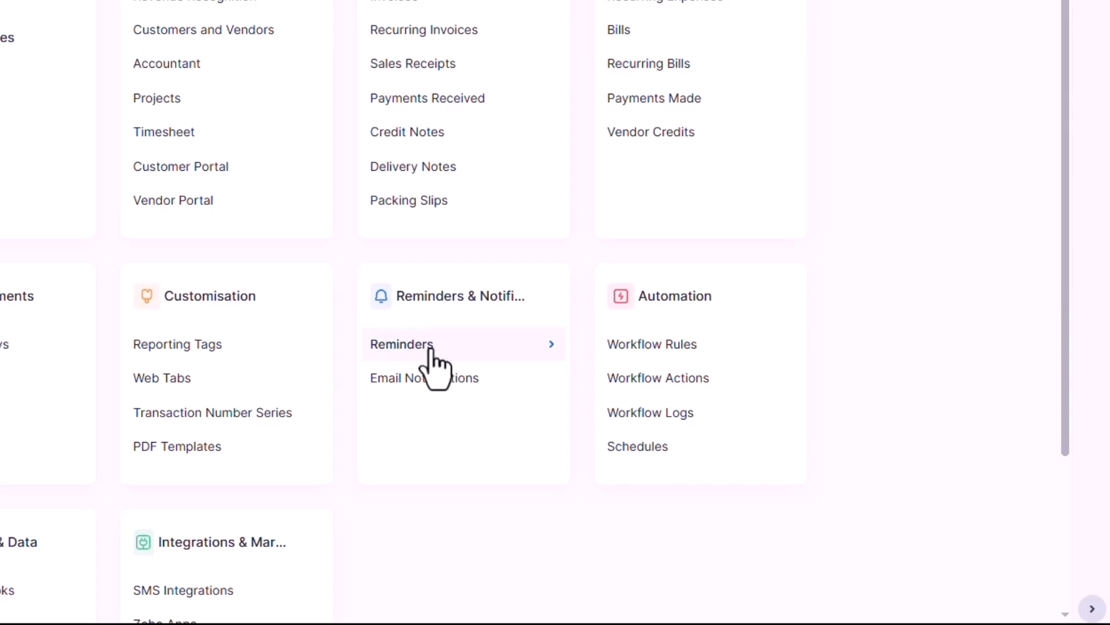
{"action": "left_click", "coordinate": [451, 347]}
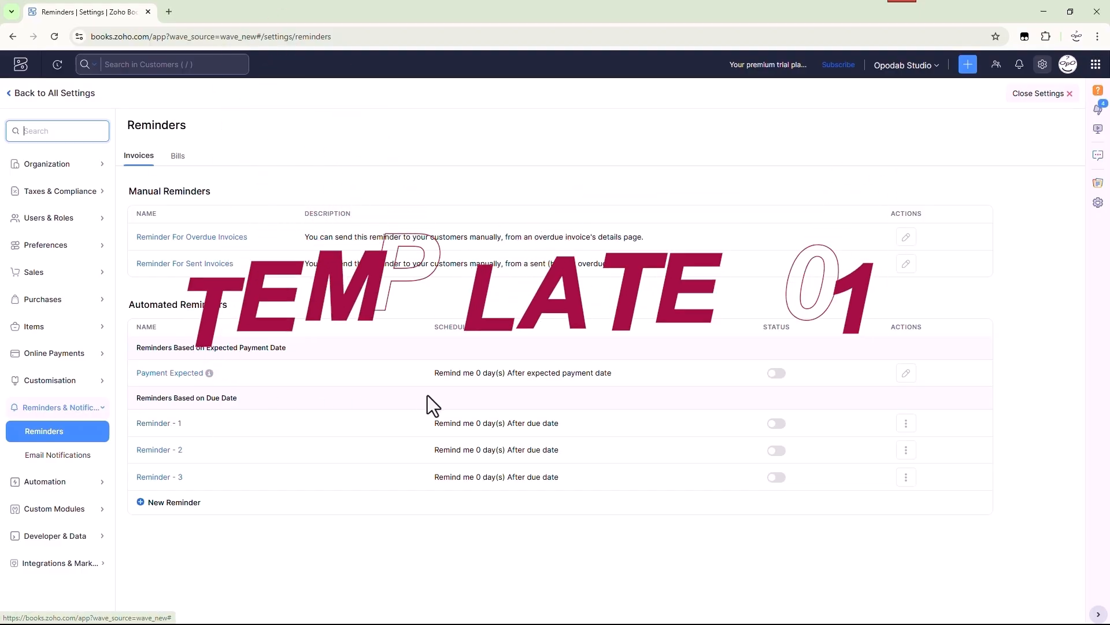
{"action": "left_click", "coordinate": [906, 427]}
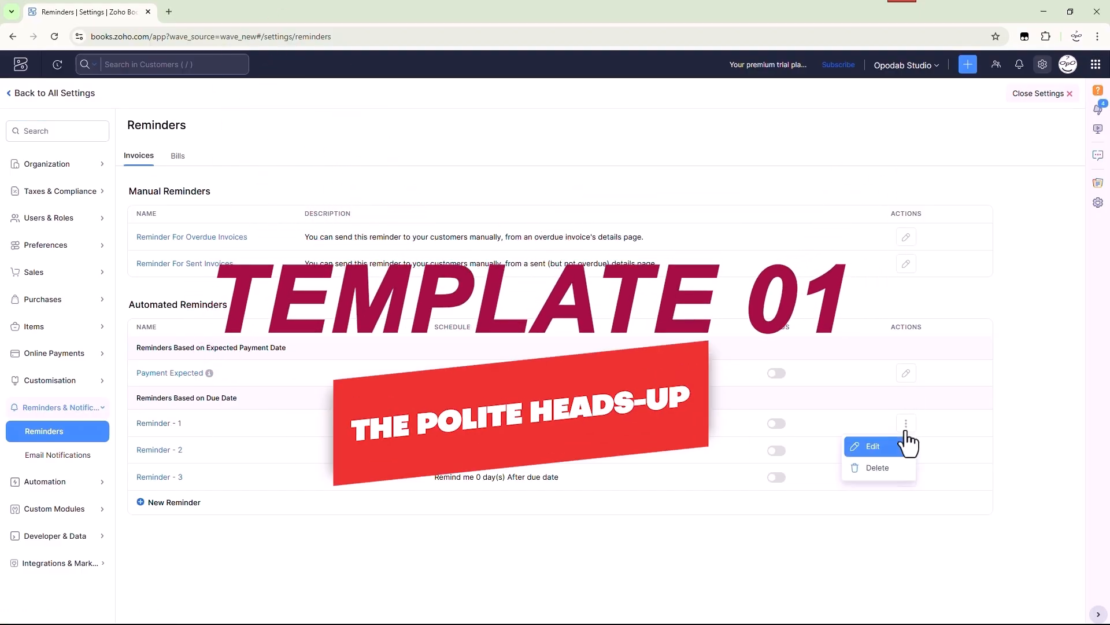
{"action": "left_click", "coordinate": [887, 454]}
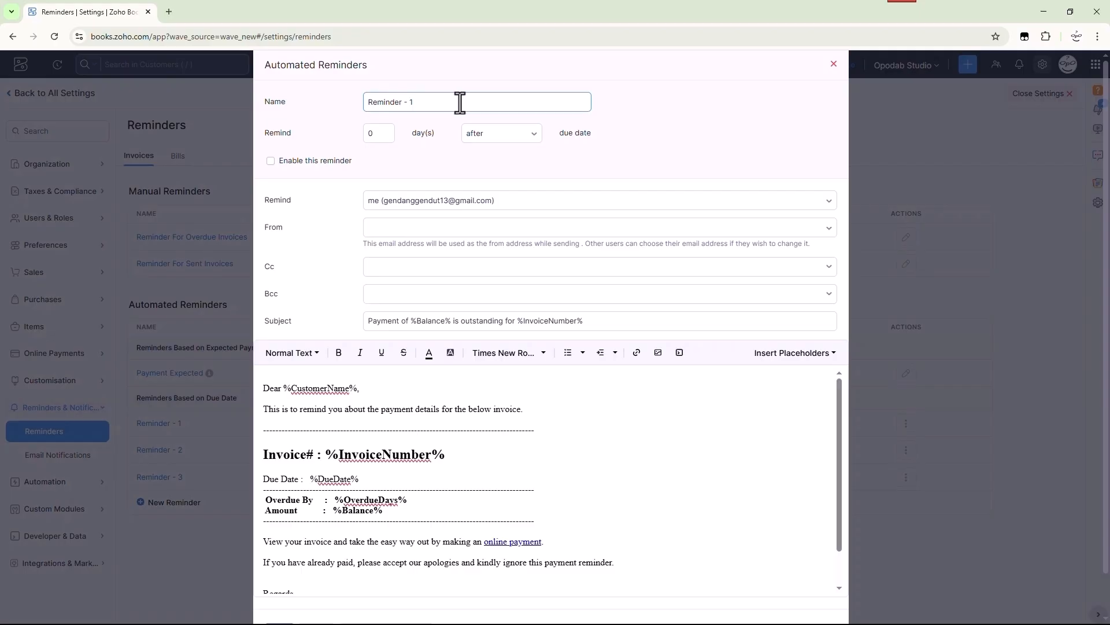
- Rename the automated reminder as "The Polite Heads-Up (3 Days Before)"
{"action": "left_click", "coordinate": [435, 103]}
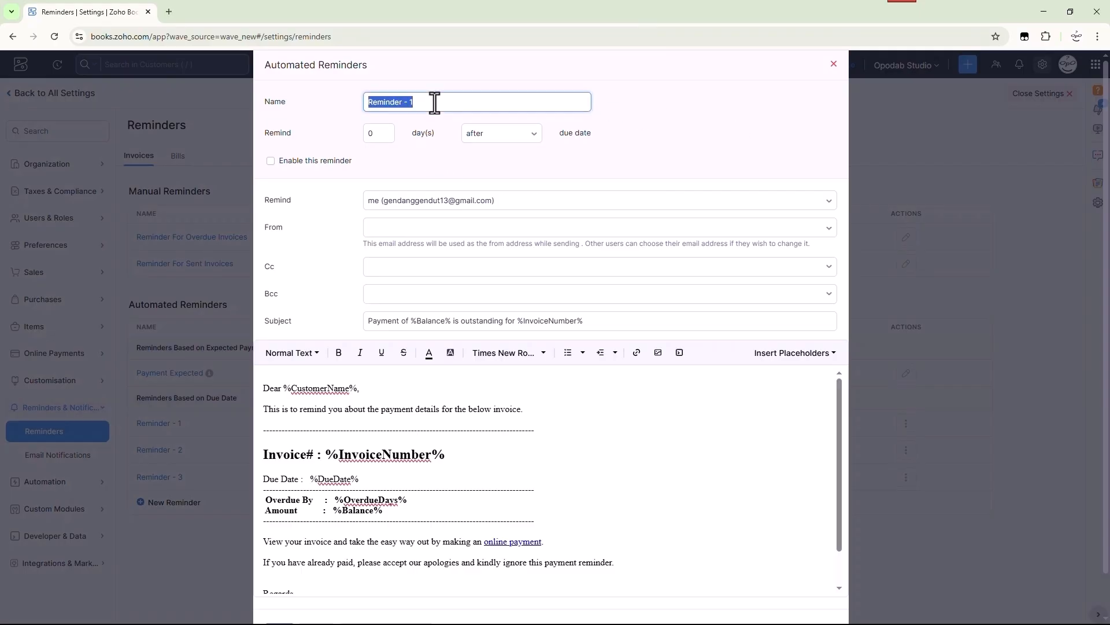
{"action": "type", "text": "Template 1 The Polite Heads-Up (3 Days Before)"}
{"action": "left_click", "coordinate": [376, 138]}
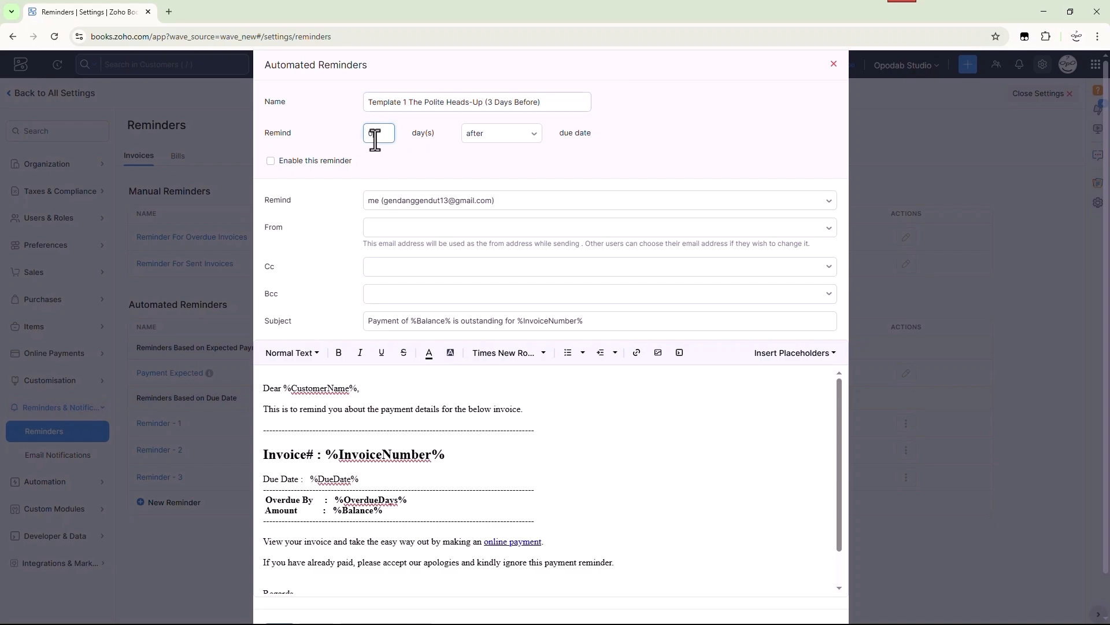
{"action": "left_click", "coordinate": [409, 106]}
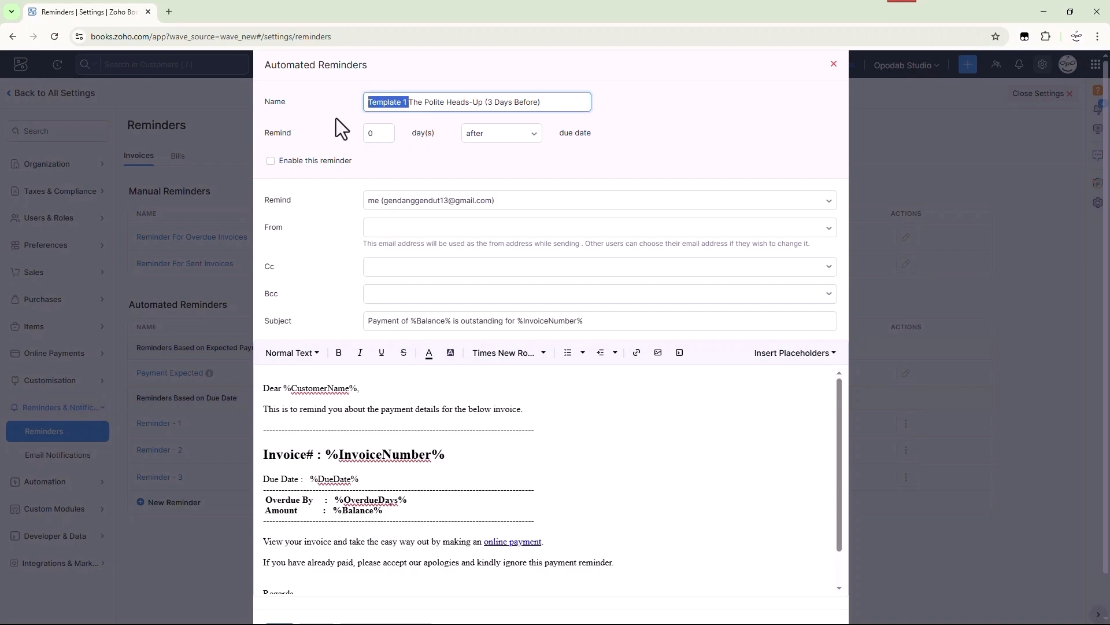
{"action": "key", "text": "BackSpace"}
- Schedule the reminder for 3 days before the due date
{"action": "left_click", "coordinate": [363, 138]}
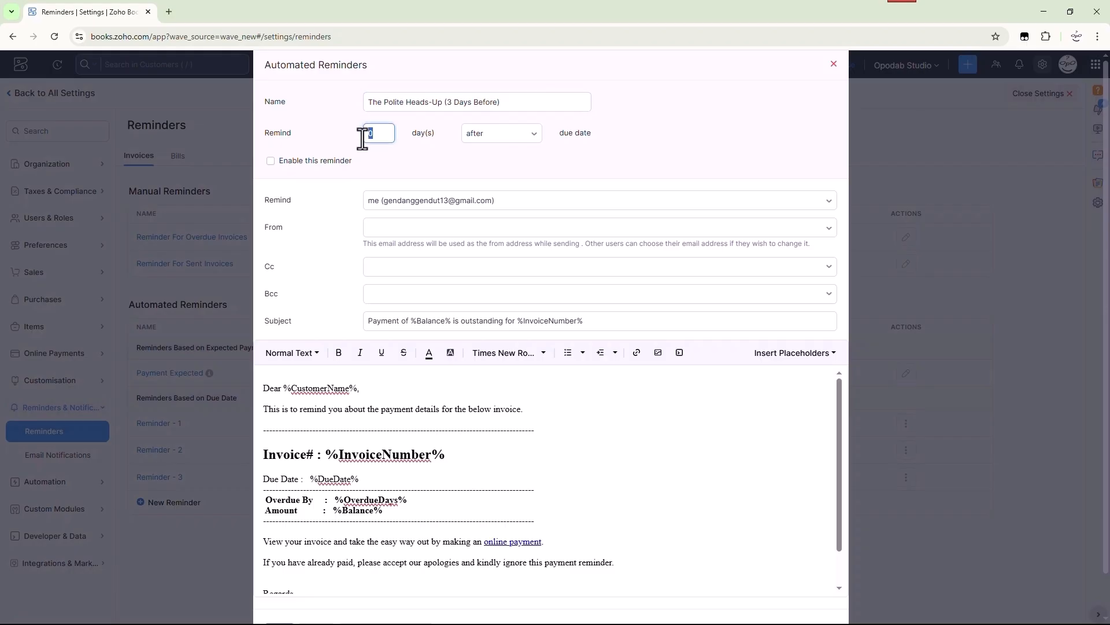
{"action": "left_click", "coordinate": [490, 136]}
{"action": "left_click", "coordinate": [487, 184]}
- Replace the email body with a friendly reminder that invoice #%InvoiceNumber% for %Balance% is due in 3 days, mentioning "Pay Now" and signed %UserName%, %CompanyName%
{"action": "scroll", "coordinate": [363, 474], "scroll_direction": "down", "scroll_amount": 1}
{"action": "key", "text": "ctrl+a"}
{"action": "type", "text": "Hi %CustomerName%,  Just a friendly reminder that invoice #%InvoiceNumber% for %Balance% is due in 3 days.  You can view and pay your invoice easily by clicking the secure \"Pay Now\" button included with this email.  Thanks!  %UserName% %CompanyName%"}
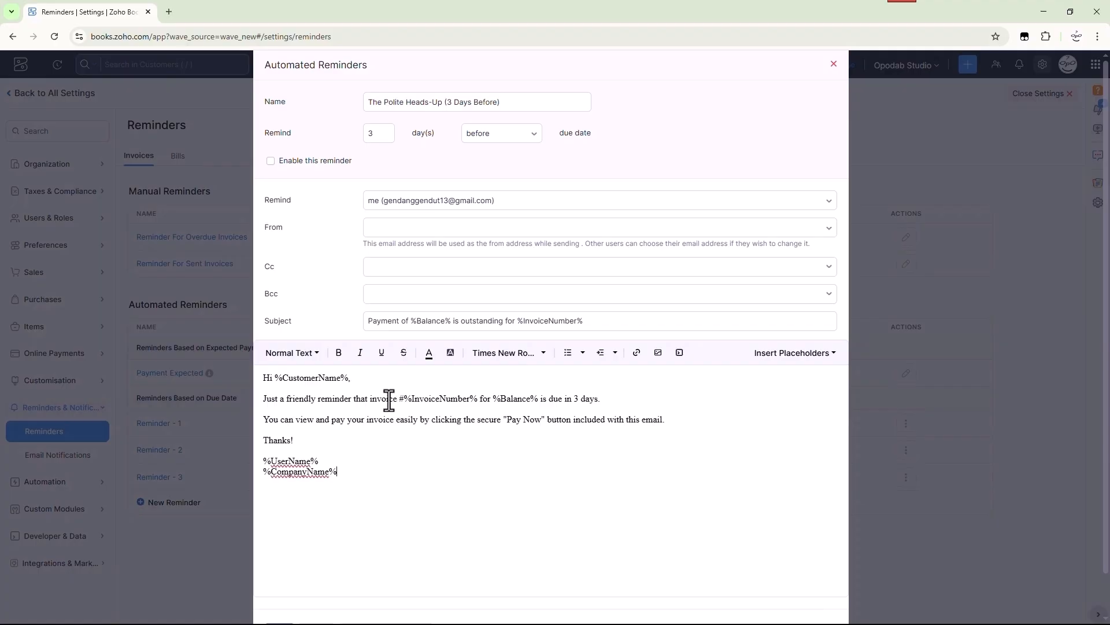
- Replace the email subject of the 3-days-before reminder with "Gentle Reminder: Invoice #%InvoiceNumber% is due soon"
{"action": "left_click", "coordinate": [607, 322]}
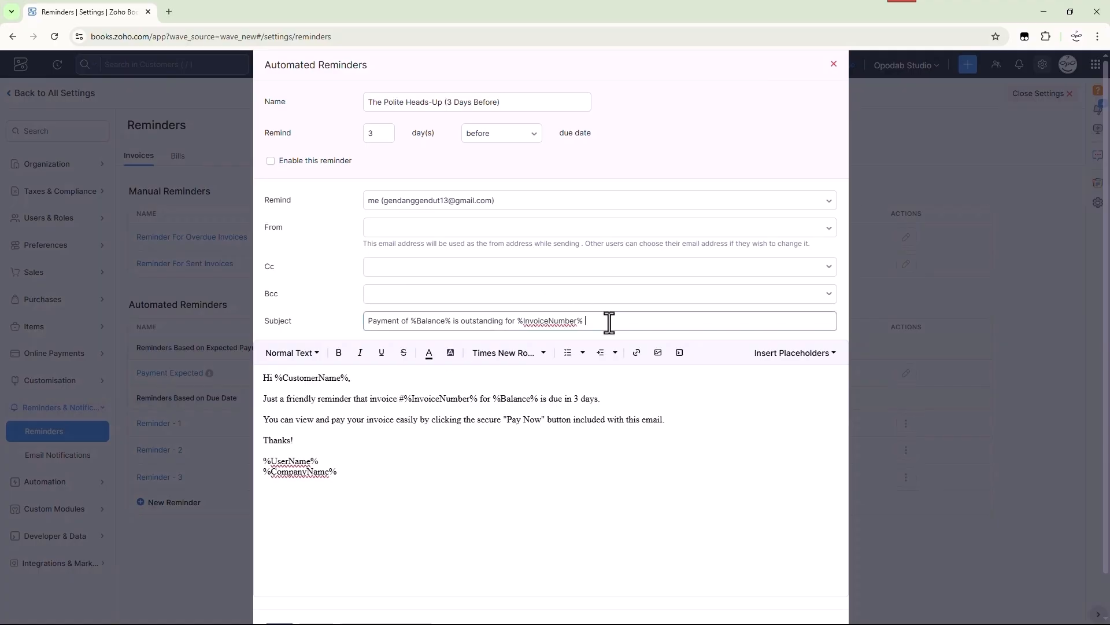
{"action": "key", "text": "ctrl+a"}
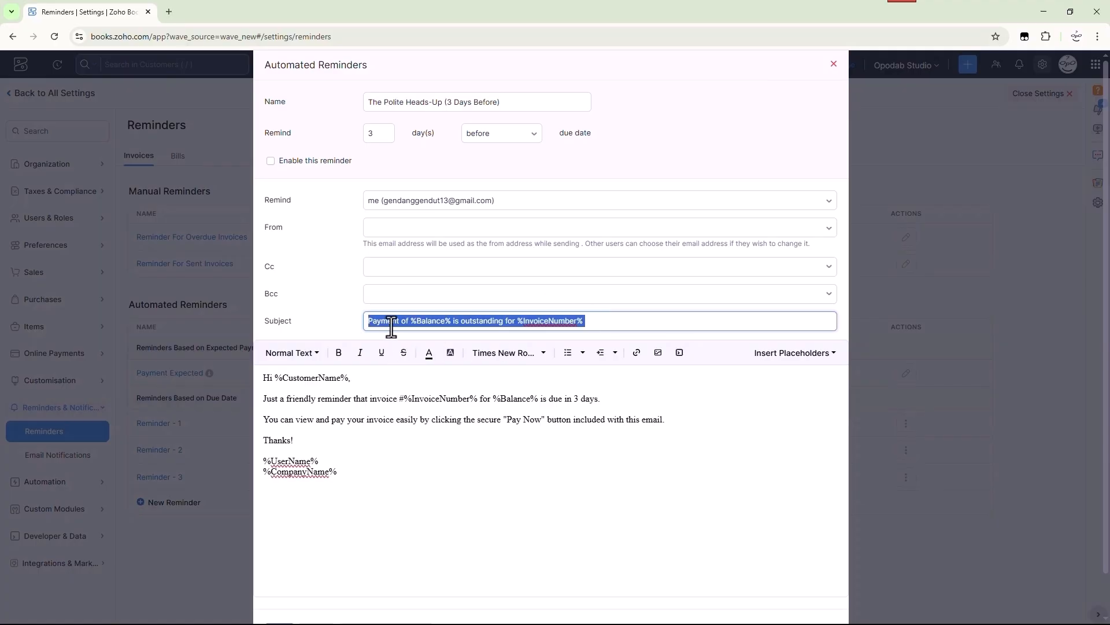
{"action": "type", "text": "Gentle Reminder: Invoice #%InvoiceNumber% is due soon"}
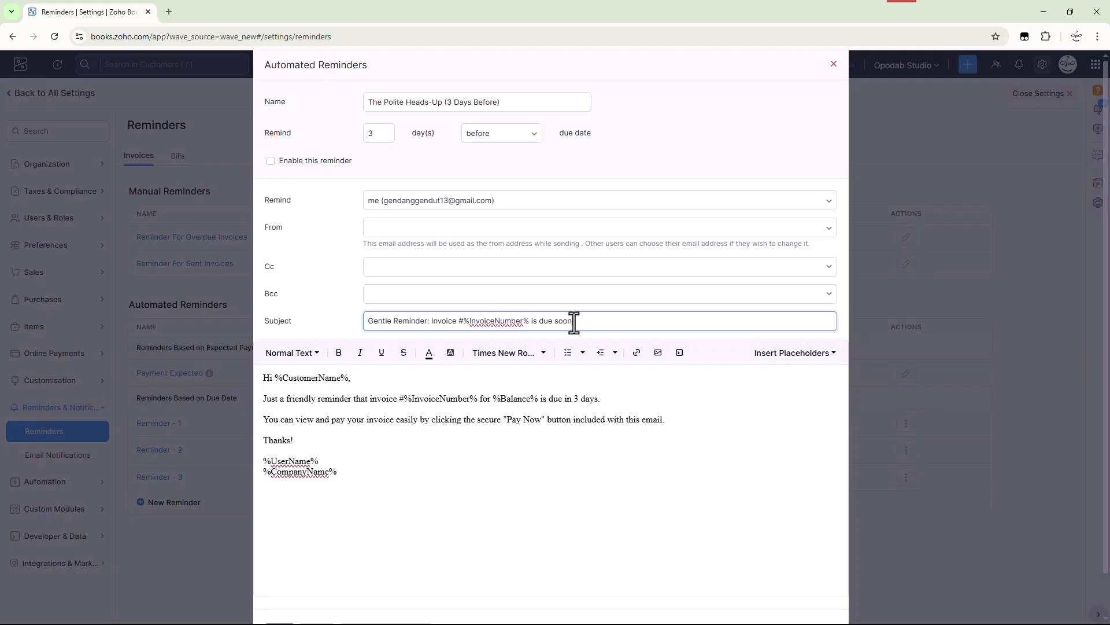
- Choose the organization's sender address as the From address of the Polite Heads-Up reminder and save it
{"action": "left_click", "coordinate": [446, 228]}
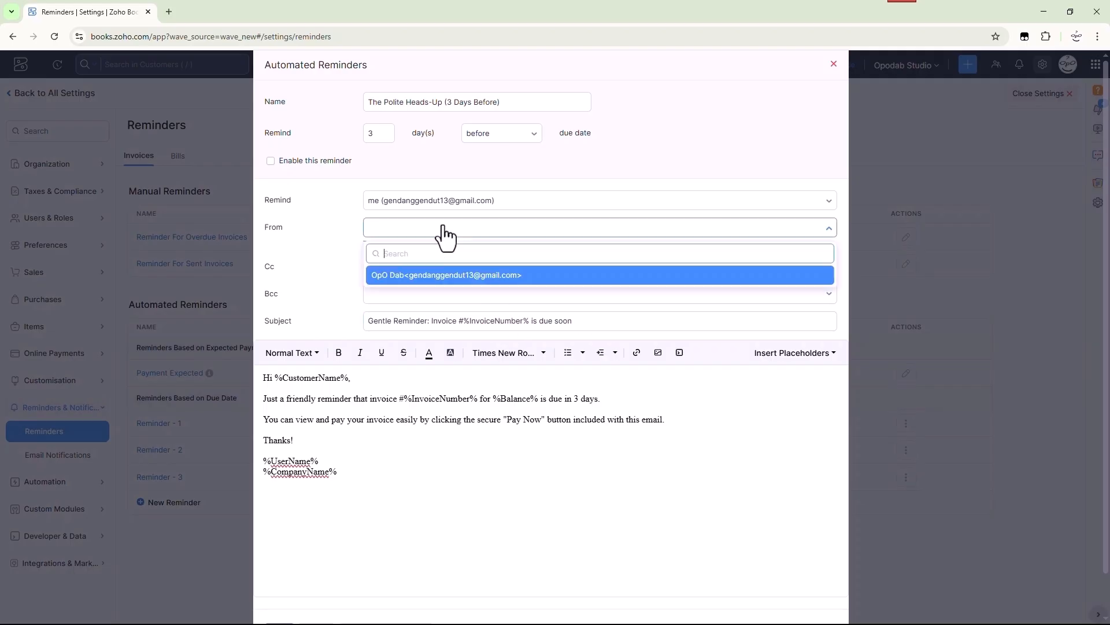
{"action": "left_click", "coordinate": [443, 276]}
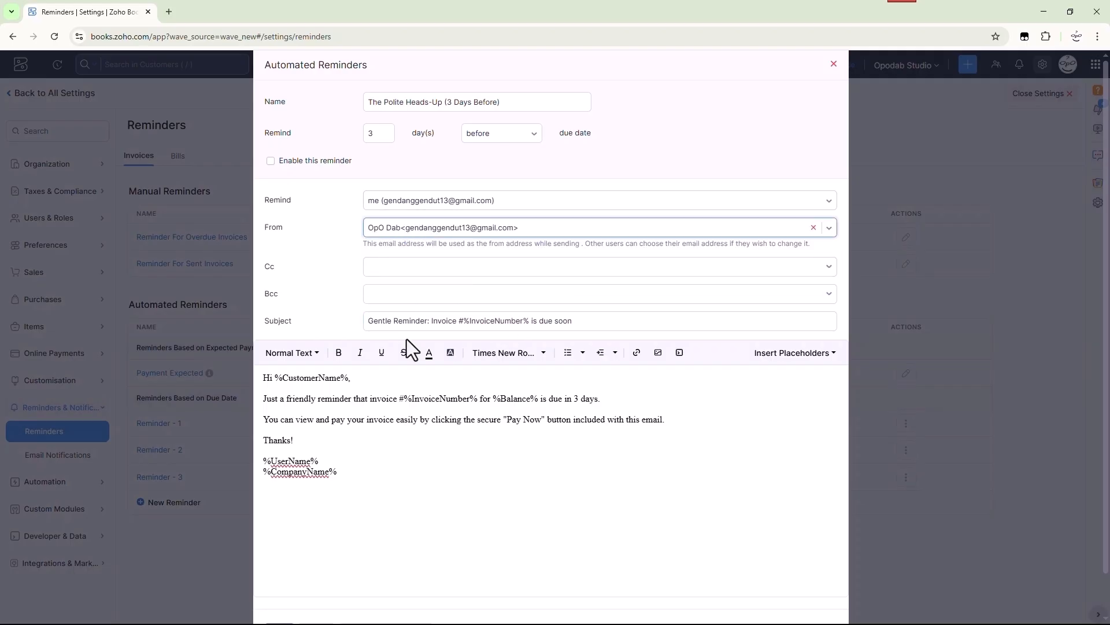
{"action": "scroll", "coordinate": [405, 484], "scroll_direction": "down", "scroll_amount": 1}
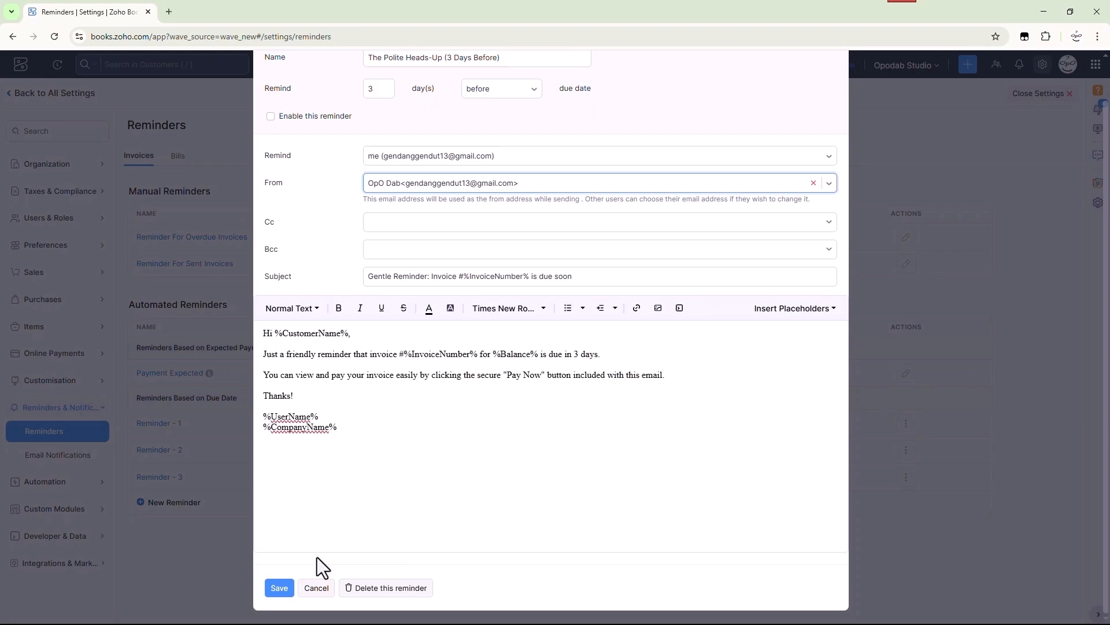
{"action": "left_click", "coordinate": [279, 588]}
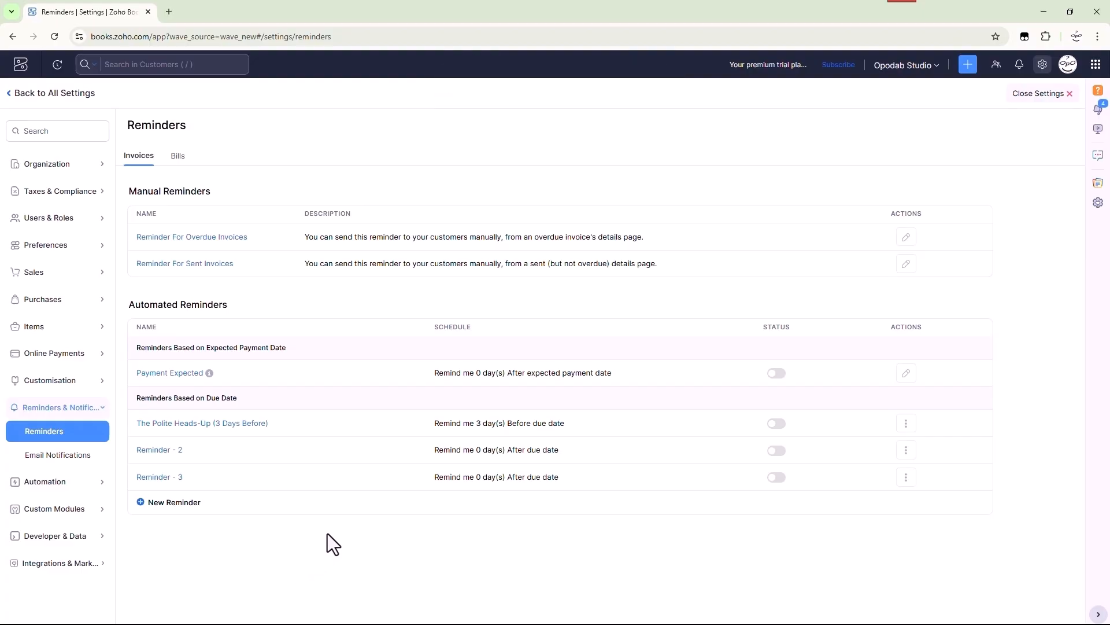
- Edit the automated reminder Reminder - 2 and rename it "Template 2 The Friendly Nudge (On Due Date)"
{"action": "left_click", "coordinate": [905, 451]}
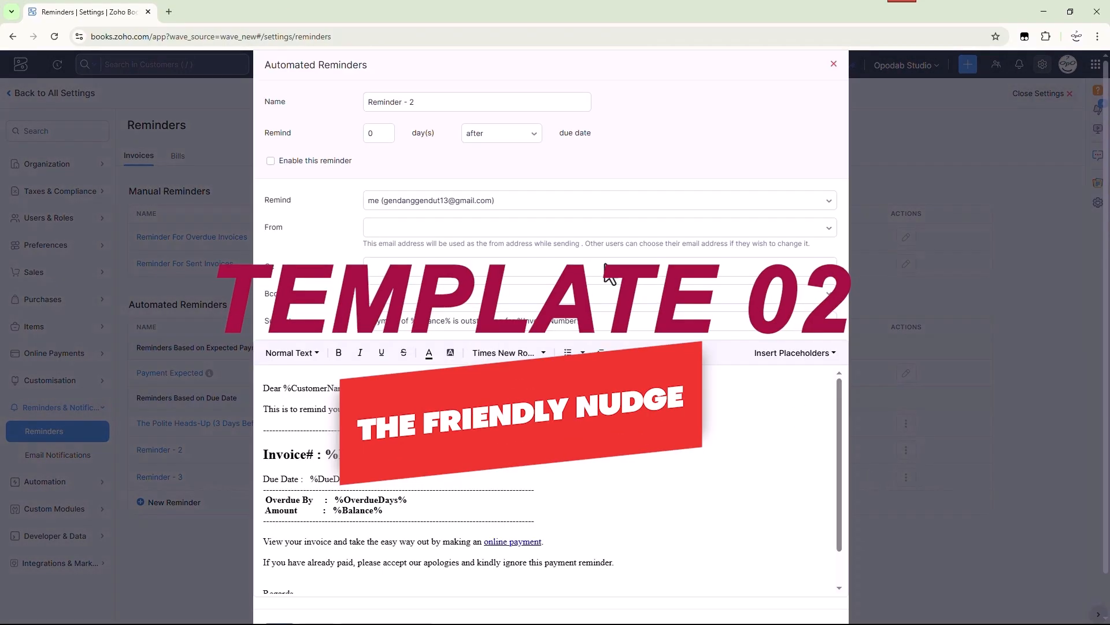
{"action": "left_click", "coordinate": [455, 103]}
{"action": "triple_click", "coordinate": [425, 101]}
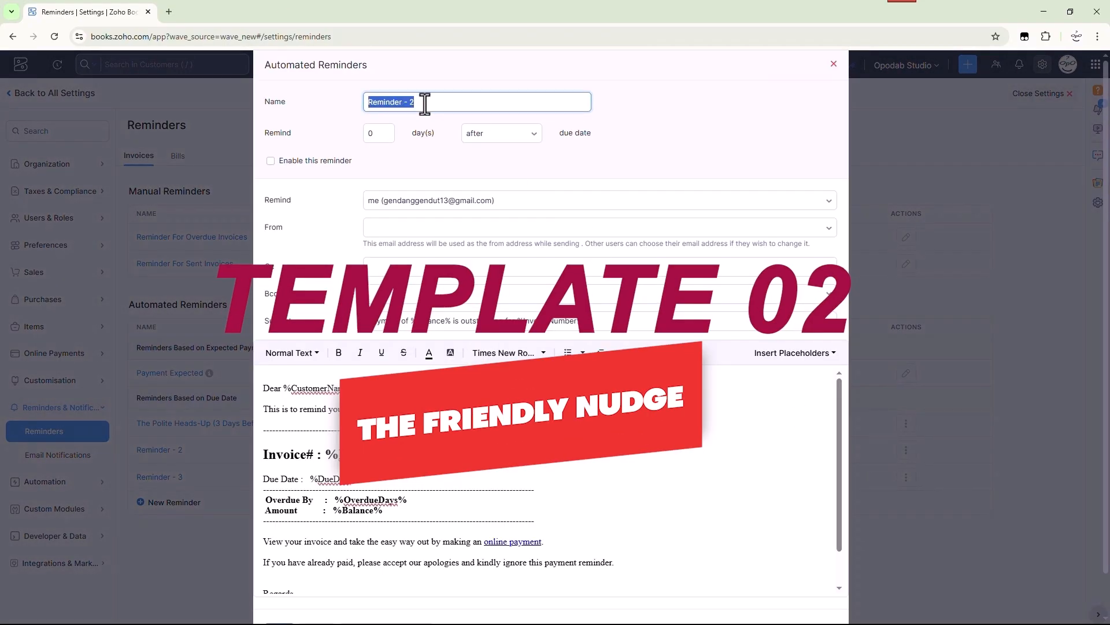
{"action": "type", "text": "Template 2 The Friendly Nudge (On Due Date)"}
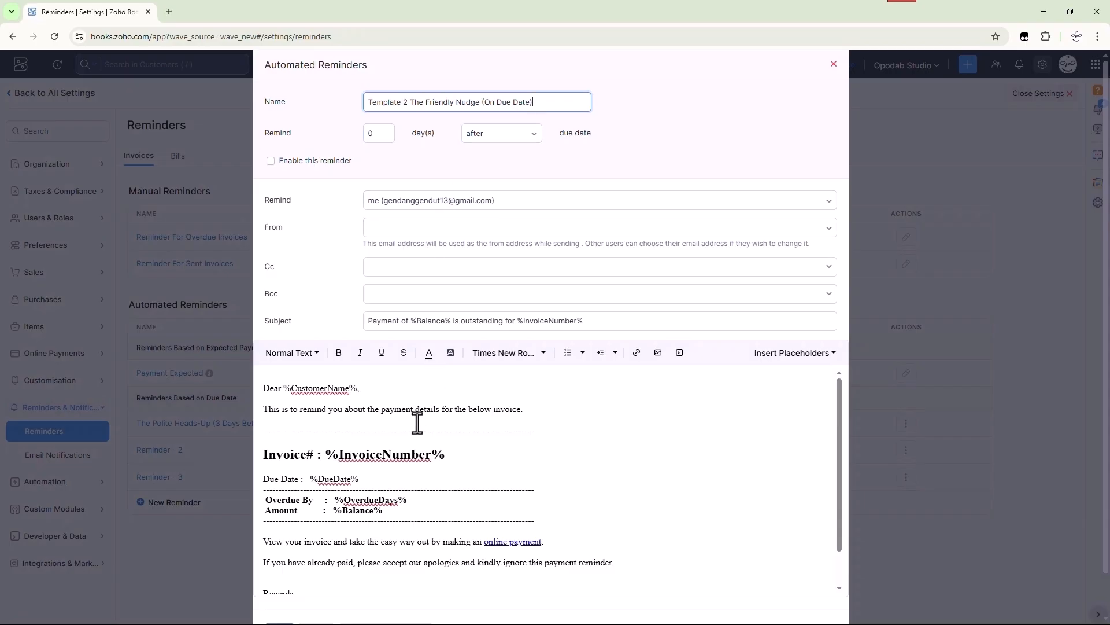
- Replace the Friendly Nudge reminder's email subject with "Info: Invoice #%InvoiceNumber% is due today"
{"action": "left_click", "coordinate": [545, 320]}
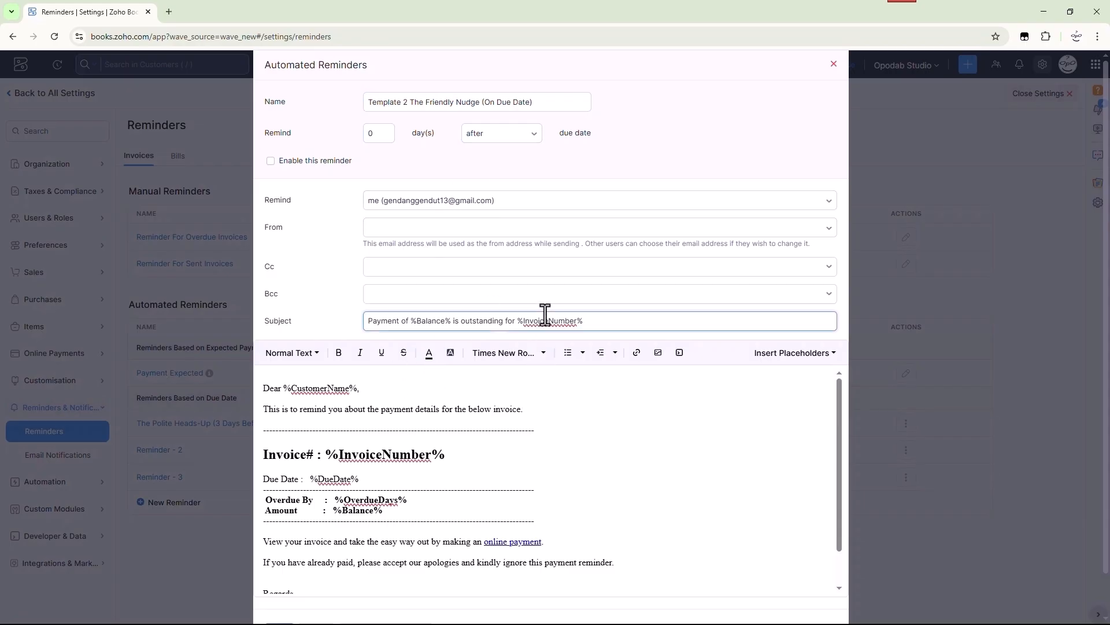
{"action": "triple_click", "coordinate": [545, 321]}
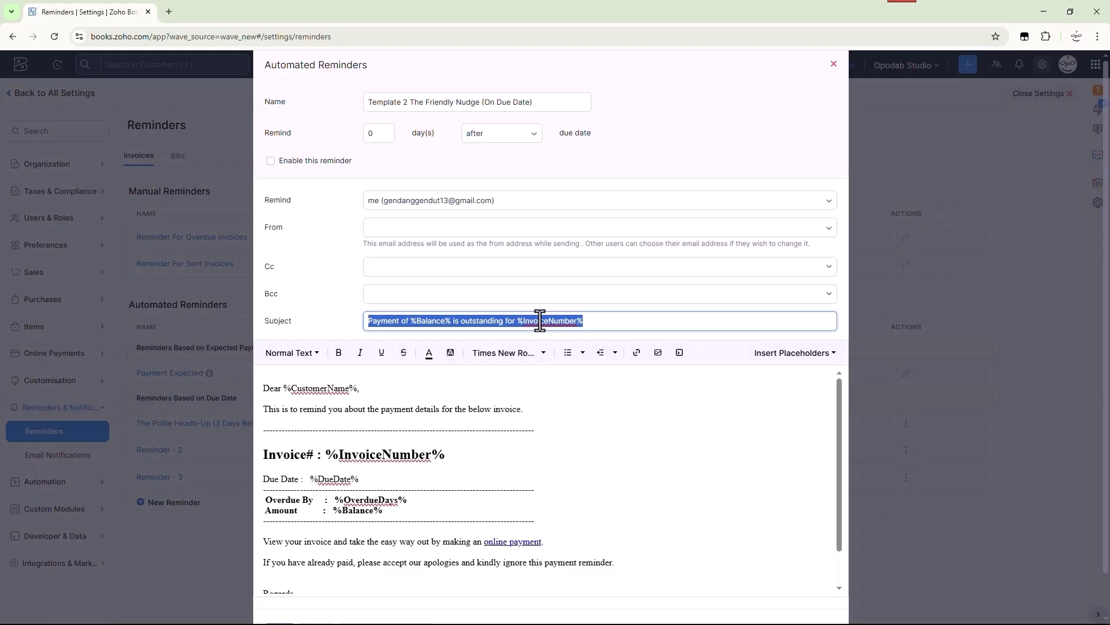
{"action": "type", "text": "Info: Invoice #%InvoiceNumber% is due today"}
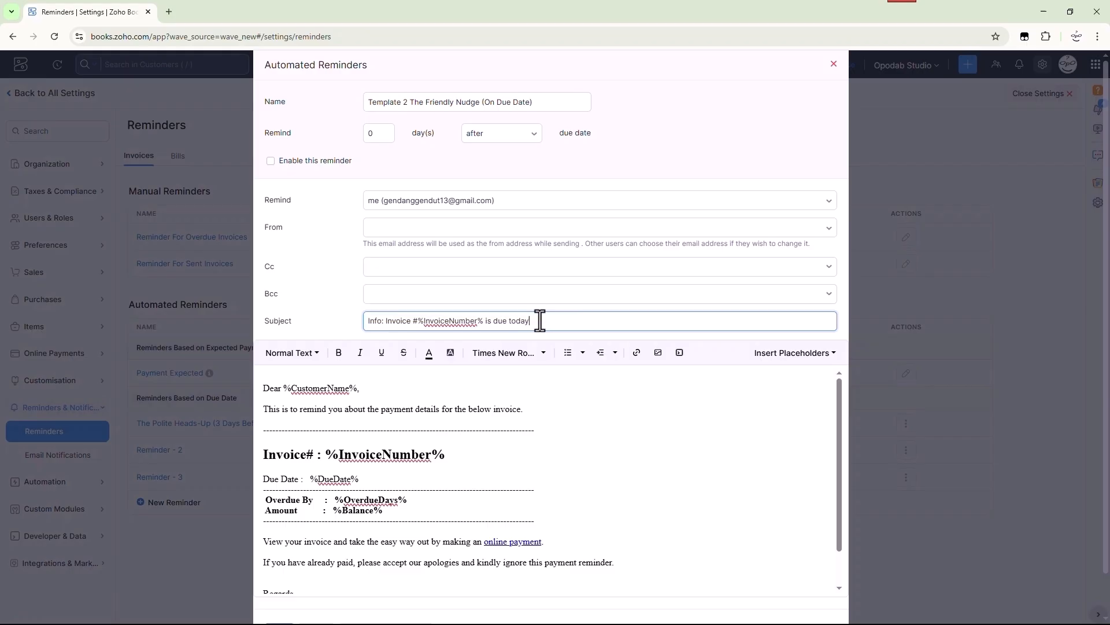
- Replace the email body with a quick reminder that invoice #%InvoiceNumber% for %Balance% is due today, signed "Best regards, %UserName% %CompanyName%"
{"action": "left_click", "coordinate": [363, 515]}
{"action": "key", "text": "ctrl+a"}
{"action": "key", "text": "ctrl+v"}
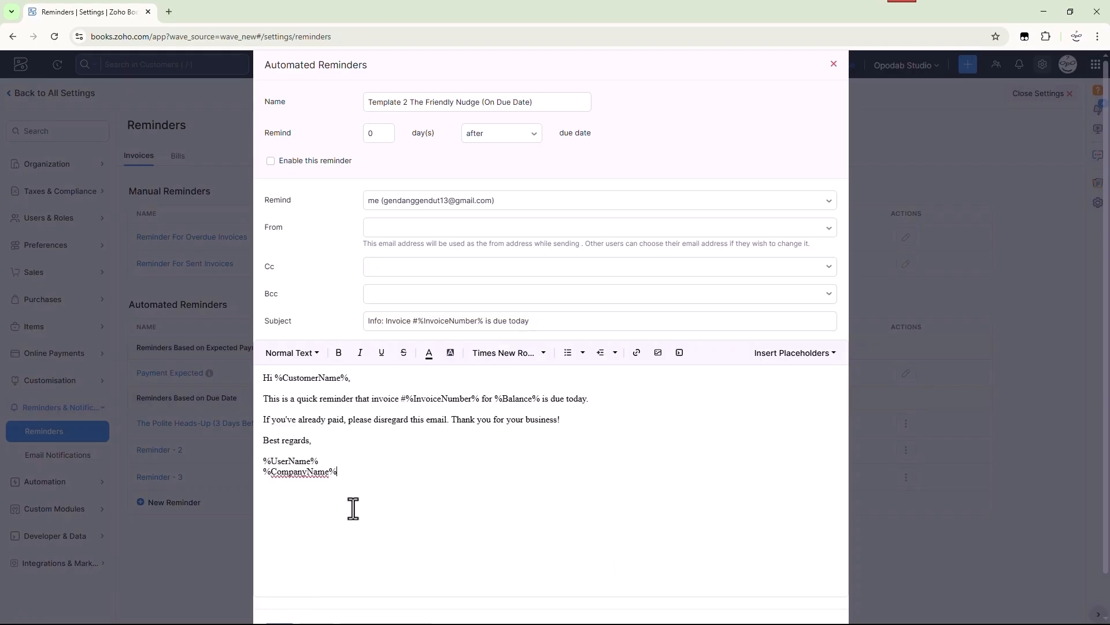
- Choose the available sender address as the From address of the Friendly Nudge reminder and save it
{"action": "scroll", "coordinate": [429, 490], "scroll_direction": "down", "scroll_amount": 1}
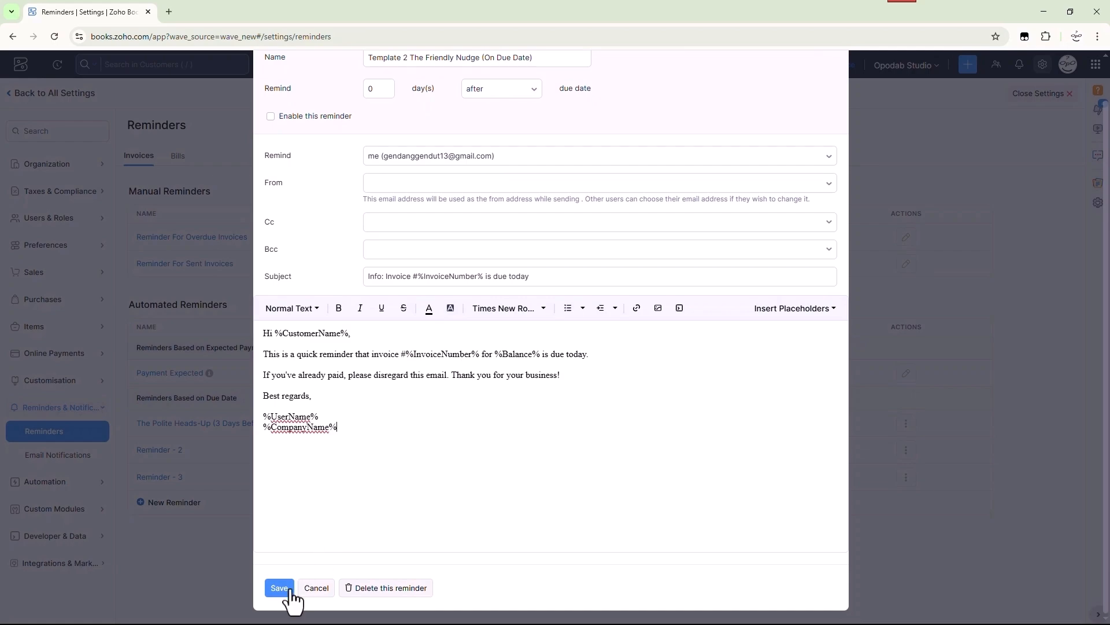
{"action": "left_click", "coordinate": [285, 593]}
{"action": "left_click", "coordinate": [447, 189]}
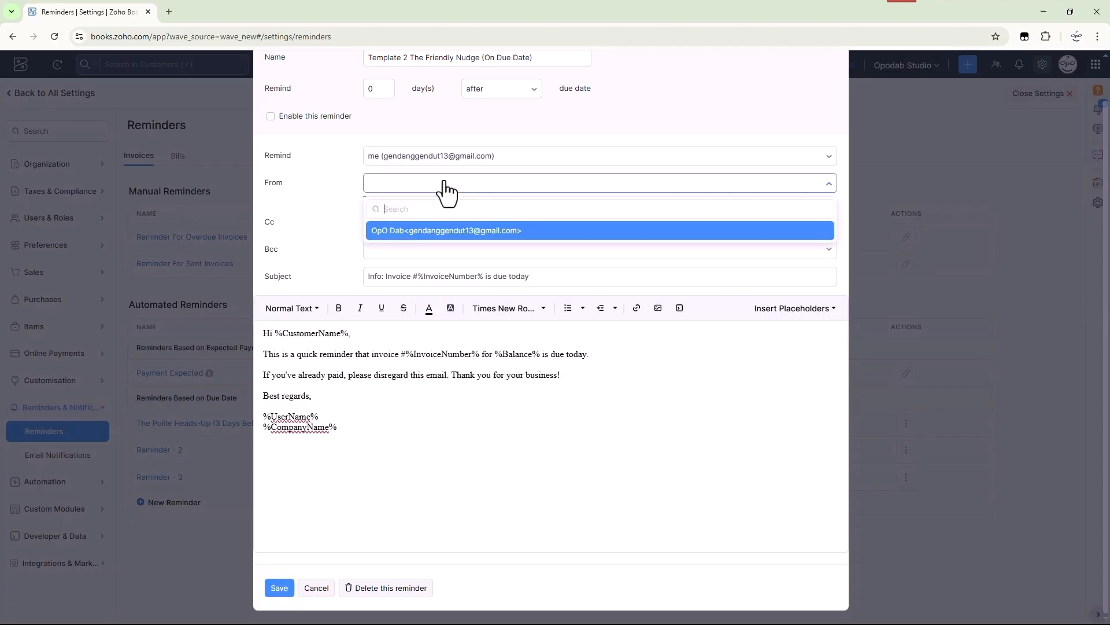
{"action": "left_click", "coordinate": [398, 234]}
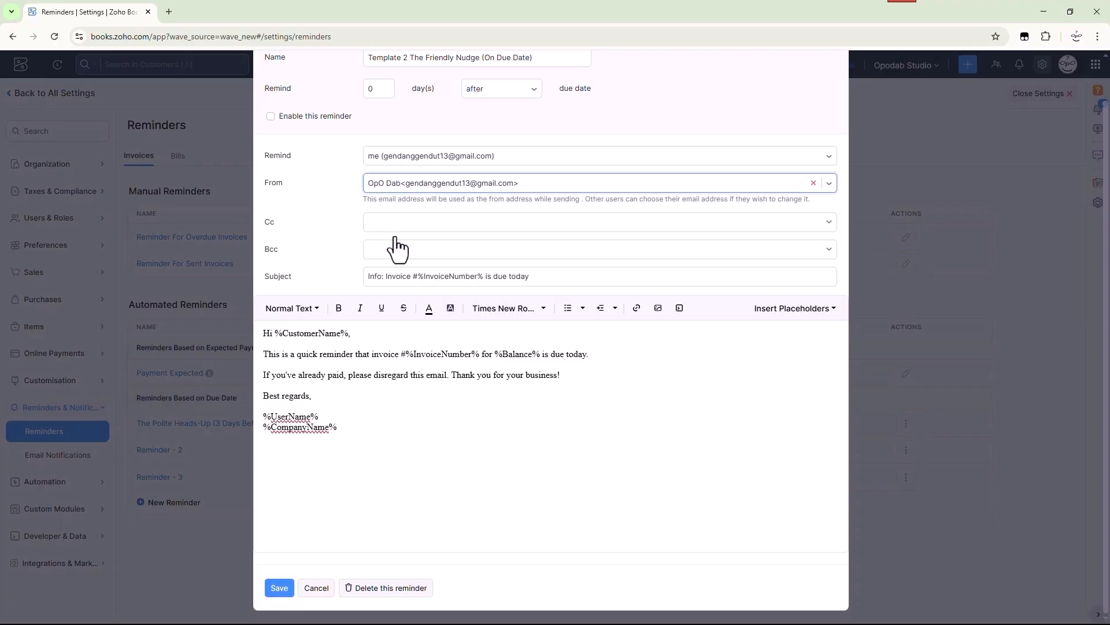
{"action": "left_click", "coordinate": [279, 588]}
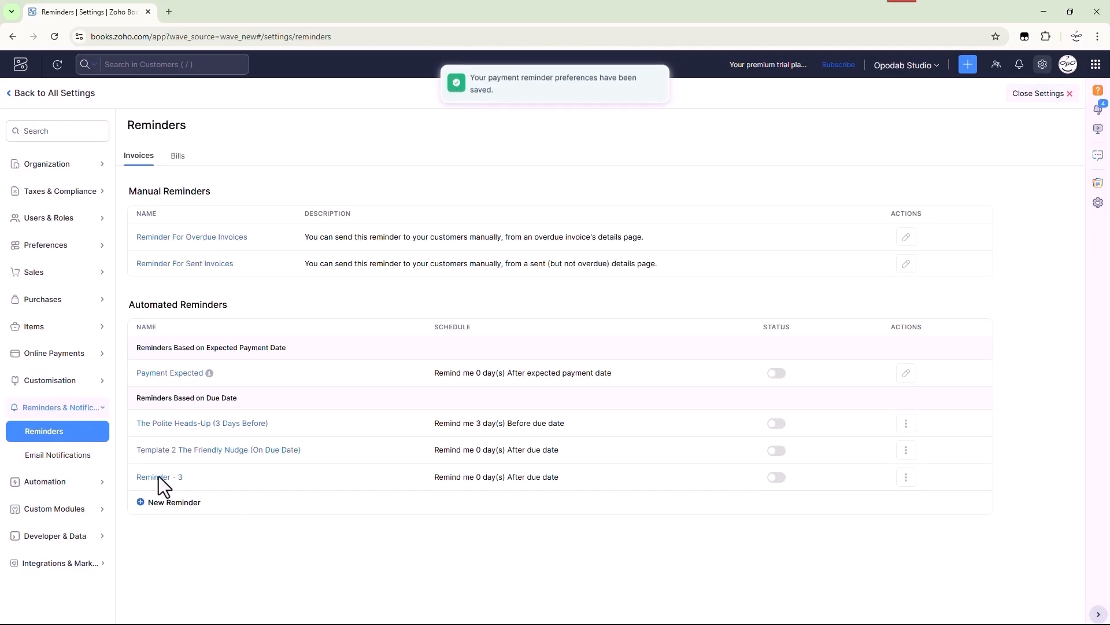
- Edit Reminder - 3, rename it "Template 3 The Firm Follow-Up (7 Days Past Due)" and schedule it 7 days after the due date
{"action": "left_click", "coordinate": [906, 477]}
{"action": "left_click", "coordinate": [883, 502]}
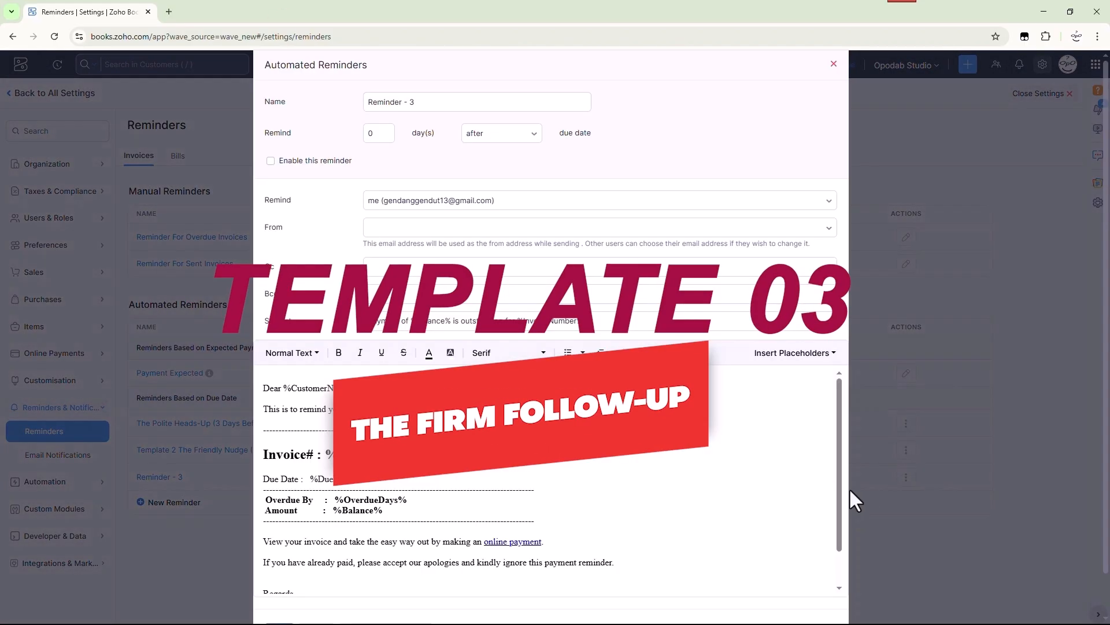
{"action": "triple_click", "coordinate": [454, 100]}
{"action": "type", "text": "Template 3 The Firm Follow-Up (7 Days Past Due)"}
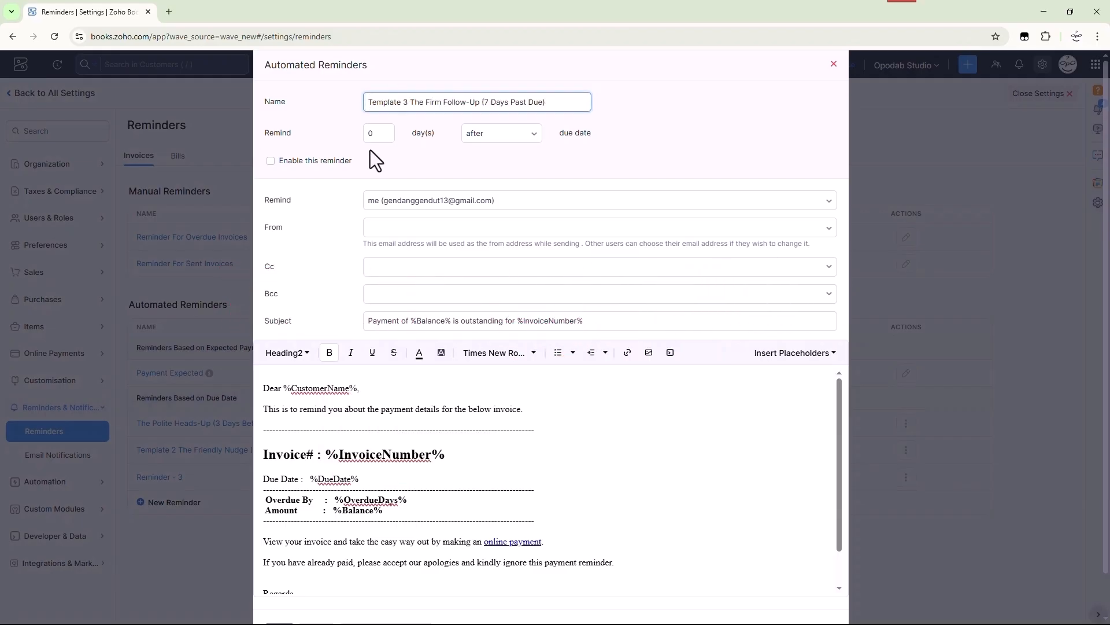
{"action": "double_click", "coordinate": [379, 131]}
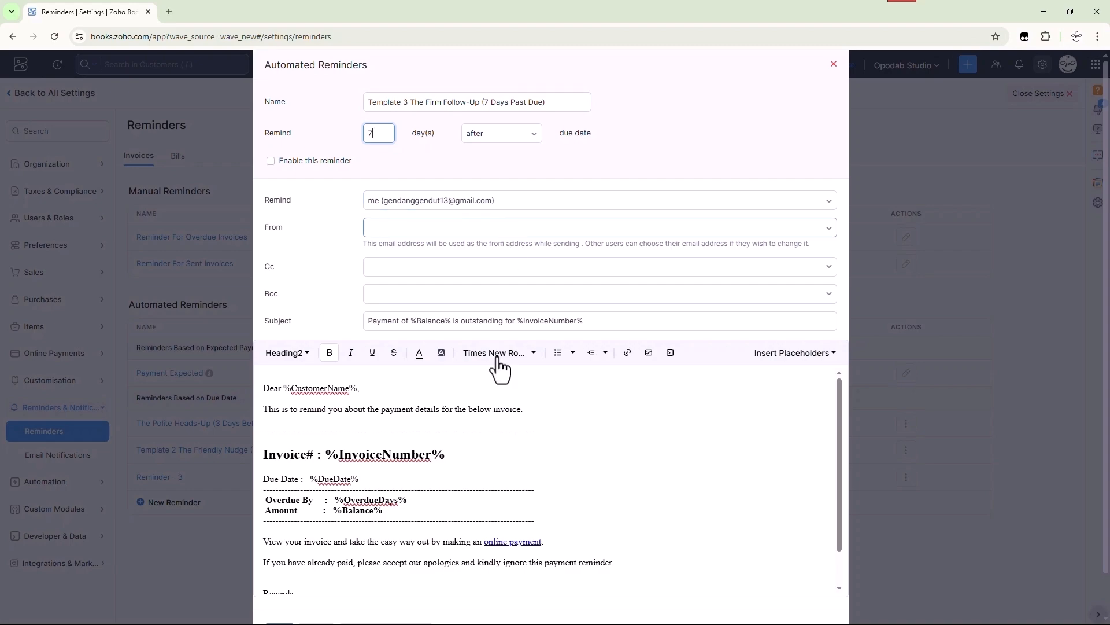
- Replace the Firm Follow-Up reminder's email subject with "URGENT: Invoice #%InvoiceNumber% is 7 Days Overdue"
{"action": "left_click", "coordinate": [468, 320]}
{"action": "key", "text": "ctrl+a"}
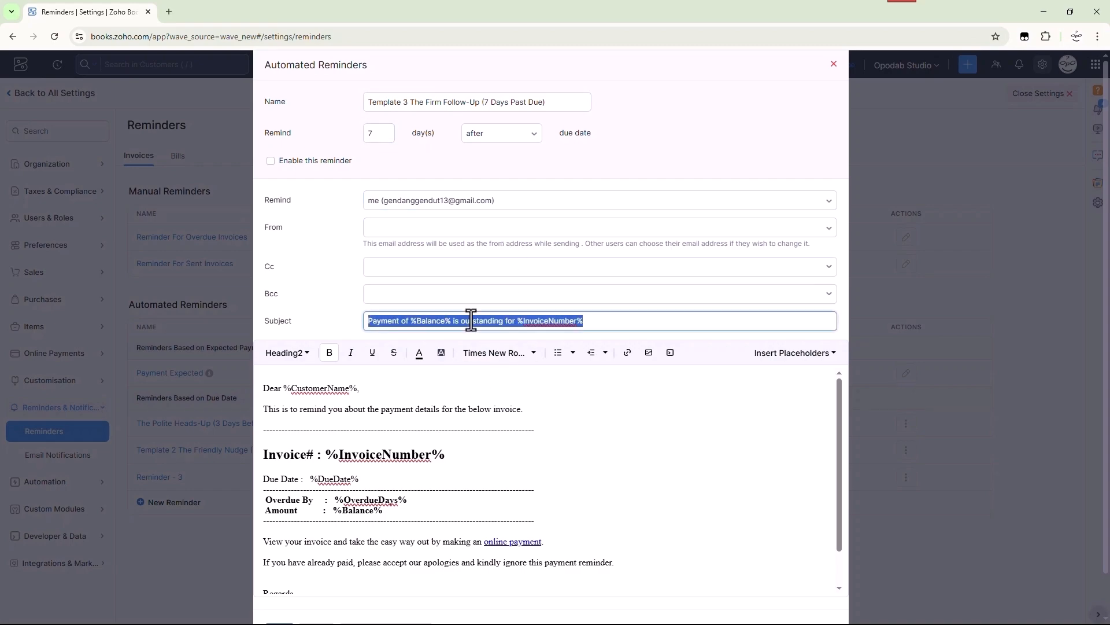
{"action": "type", "text": "URGENT: Invoice #%InvoiceNumber% is 7 Days Overdue"}
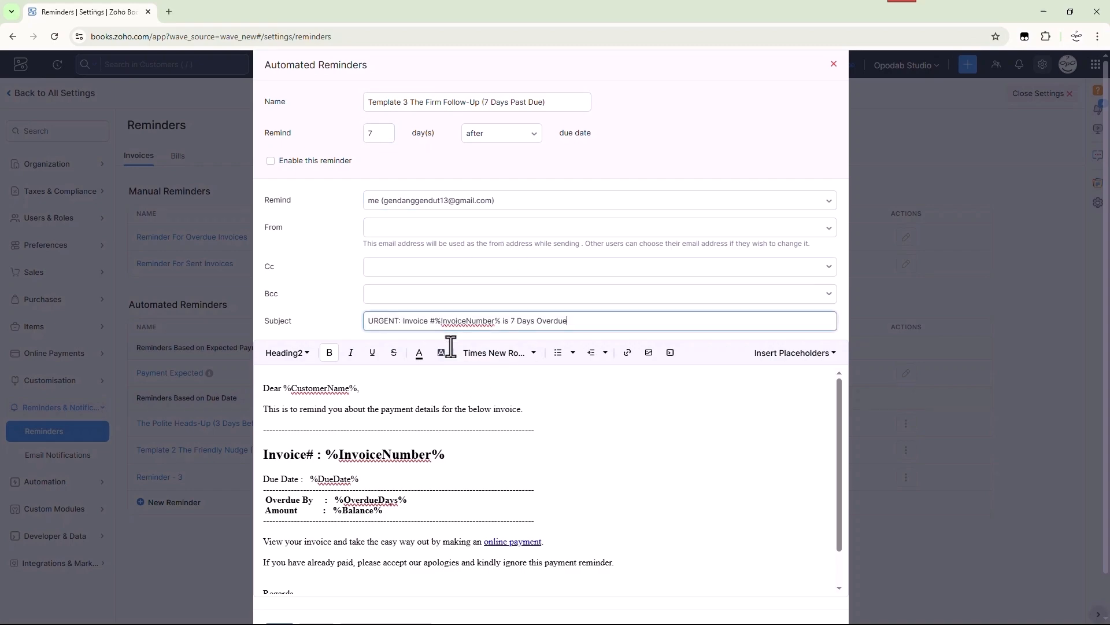
- Replace the email body with a firm notice that invoice #%InvoiceNumber% for %Balance% is %OverdueDays% overdue, mentioning a late fee, signed "The Accounts Team %CompanyName%"
{"action": "left_click", "coordinate": [393, 477]}
{"action": "key", "text": "ctrl+a"}
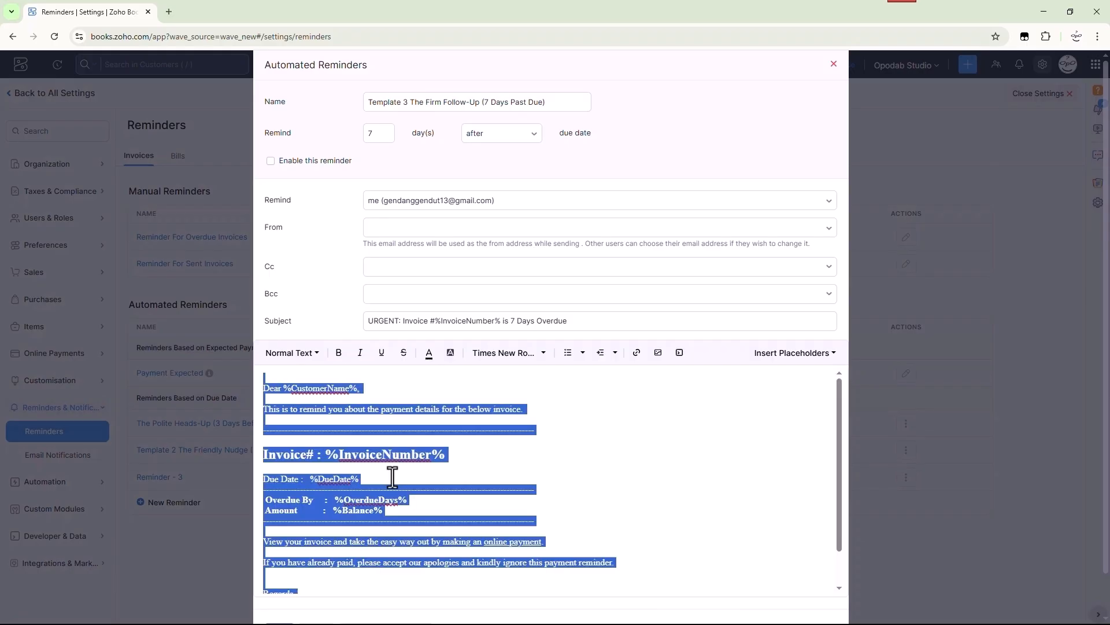
{"action": "type", "text": "Hi %CustomerName%, Our records show that we haven't yet received payment for invoice #%InvoiceNumber% for %Balance%, which was due on %DueDate%. It is now %OverdueDays% overdue. Please let us know when we can expect payment. As per our terms, a late fee may be applied to overdue accounts. You can access and pay the invoice immediately via the link below. Thank you for your prompt attention to this matter. Sincerely, The Accounts Team %CompanyName%"}
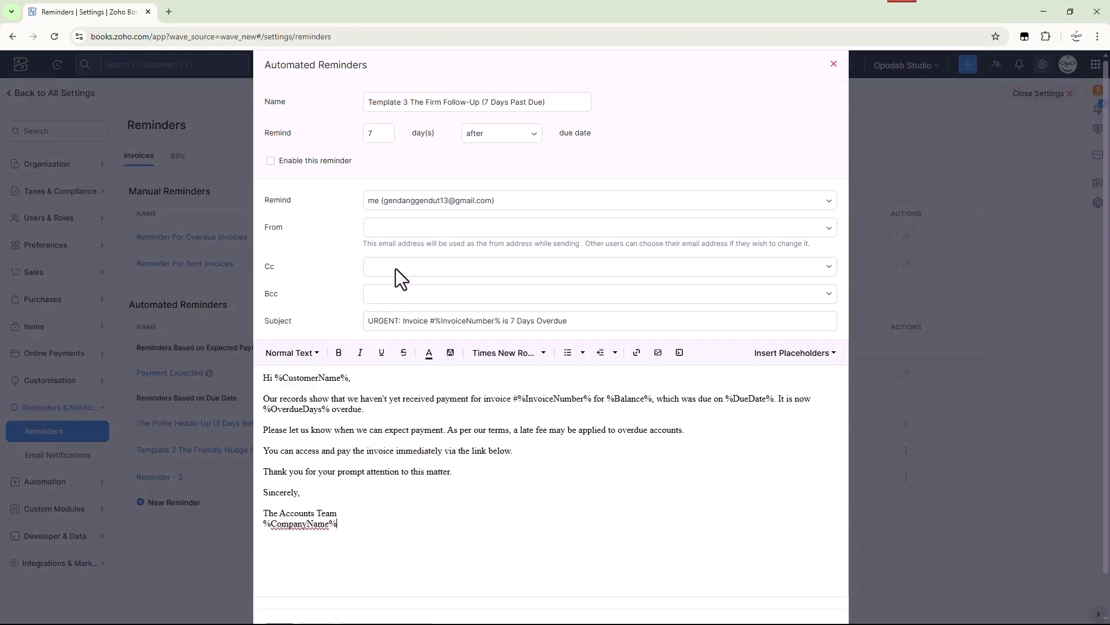
- Choose the available sender address as the From address of the Firm Follow-Up reminder and save it
{"action": "left_click", "coordinate": [388, 230]}
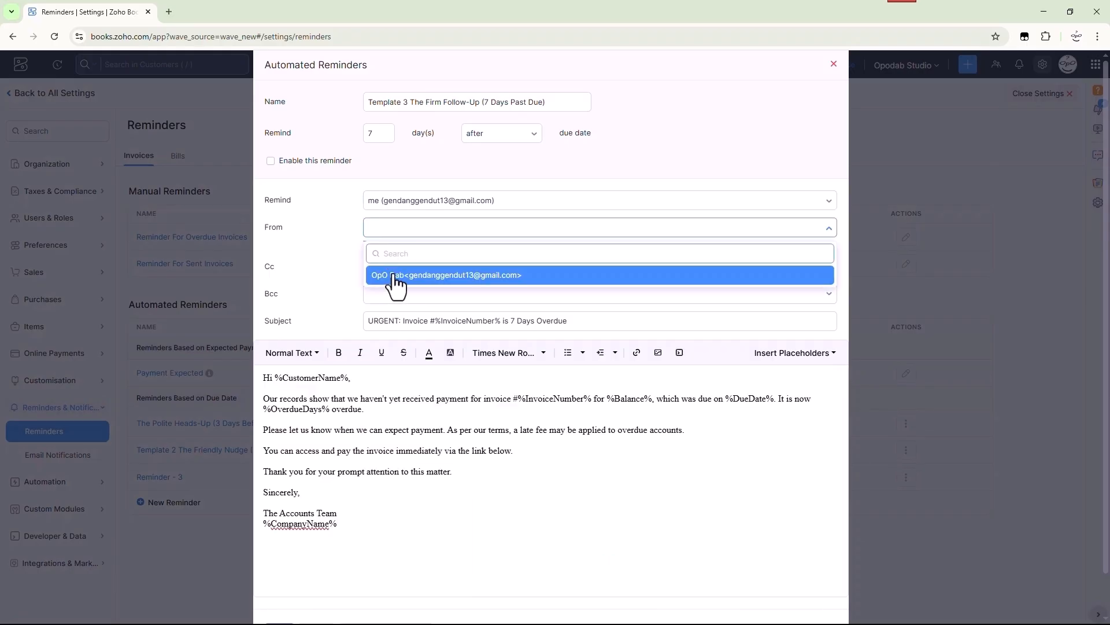
{"action": "left_click", "coordinate": [395, 276]}
{"action": "scroll", "coordinate": [386, 509], "scroll_direction": "down", "scroll_amount": 1}
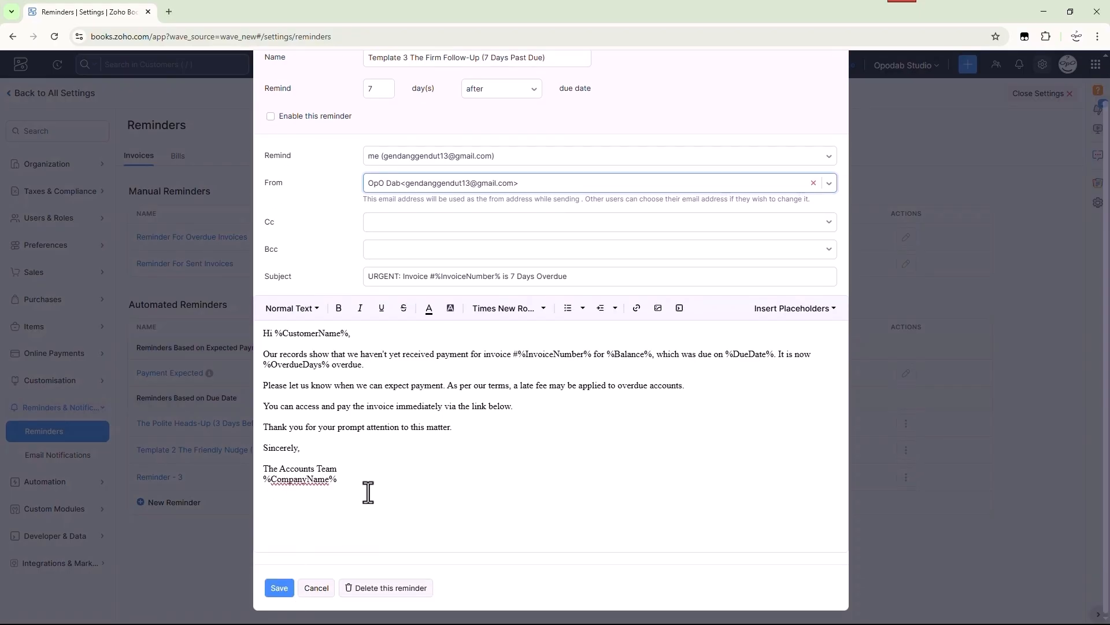
{"action": "scroll", "coordinate": [365, 493], "scroll_direction": "up", "scroll_amount": 2}
{"action": "scroll", "coordinate": [363, 496], "scroll_direction": "down", "scroll_amount": 2}
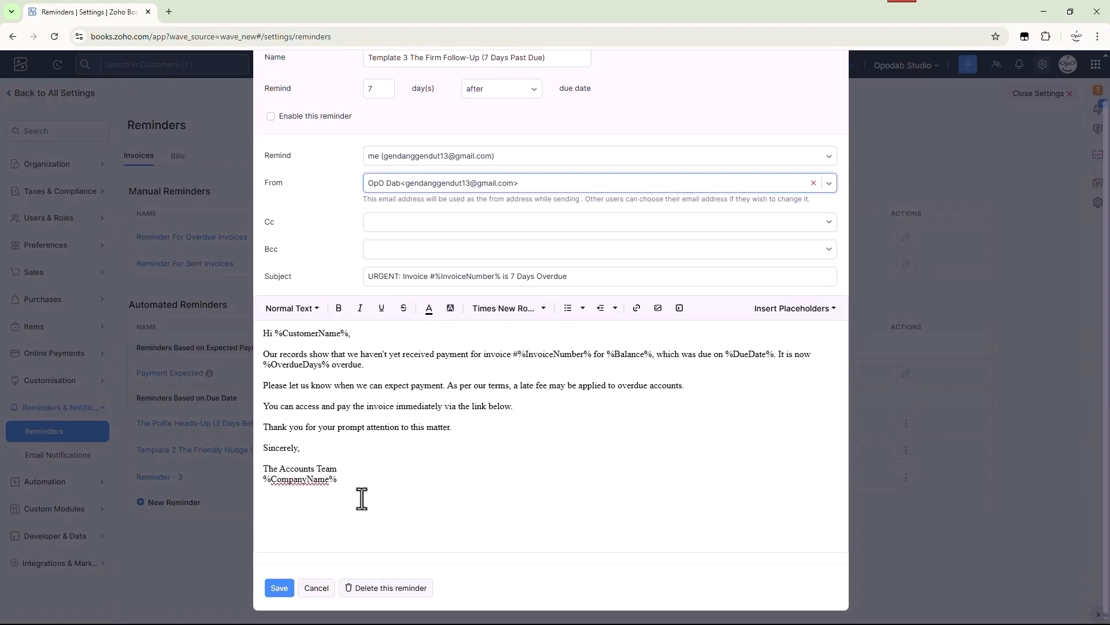
{"action": "left_click", "coordinate": [284, 591]}
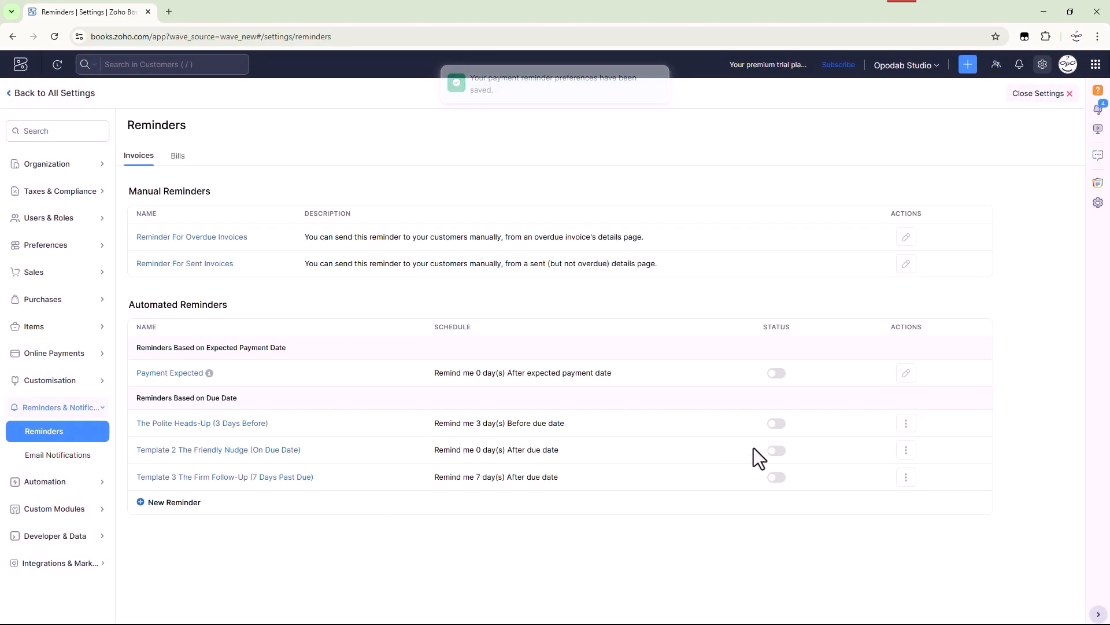
- Enable all three due-date reminders, the Polite Heads-Up, the Friendly Nudge and the Firm Follow-Up, saving each one
{"action": "left_click", "coordinate": [779, 432]}
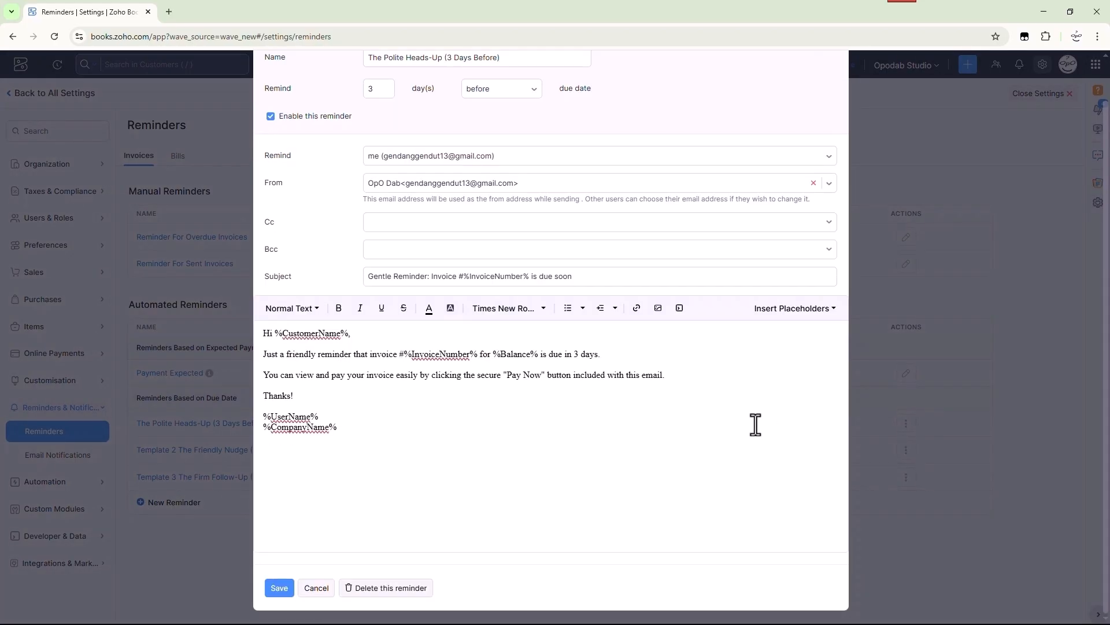
{"action": "left_click", "coordinate": [280, 588]}
{"action": "left_click", "coordinate": [501, 451]}
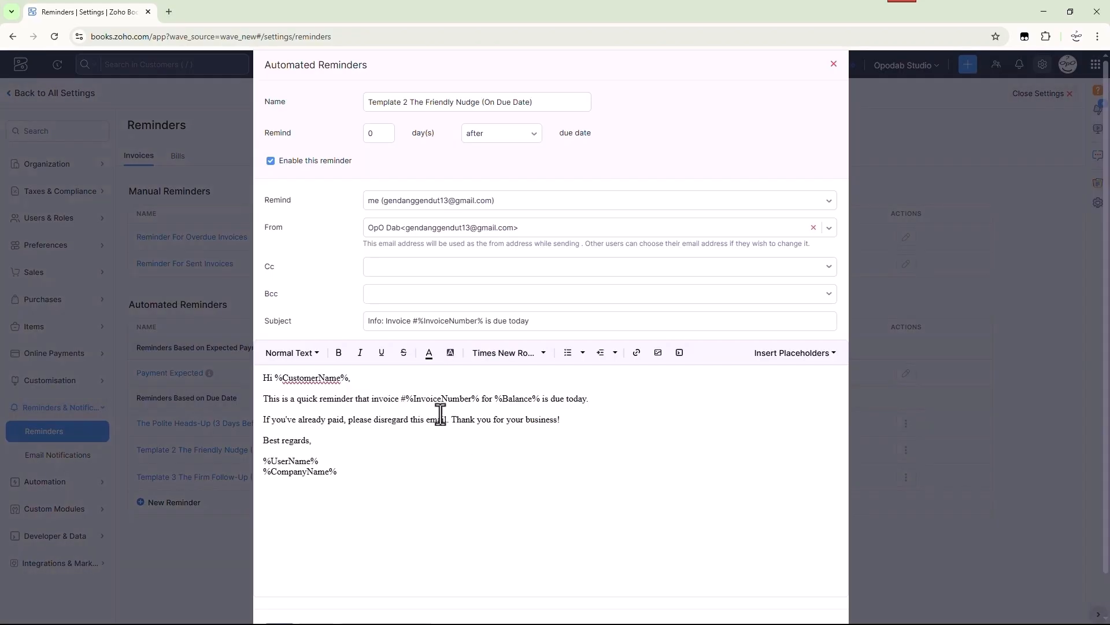
{"action": "left_click", "coordinate": [280, 590]}
{"action": "left_click", "coordinate": [777, 477]}
{"action": "left_click", "coordinate": [289, 588]}
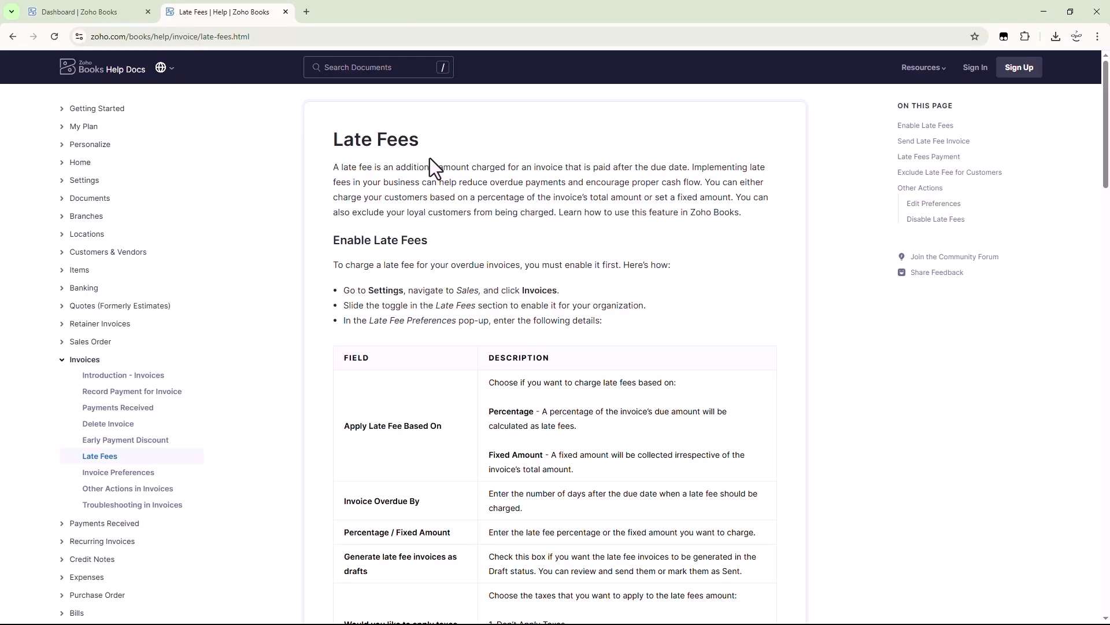
- Examine the Enable Late Fees instructions in the Late Fees help article
{"action": "scroll", "coordinate": [727, 230], "scroll_direction": "down", "scroll_amount": 2}
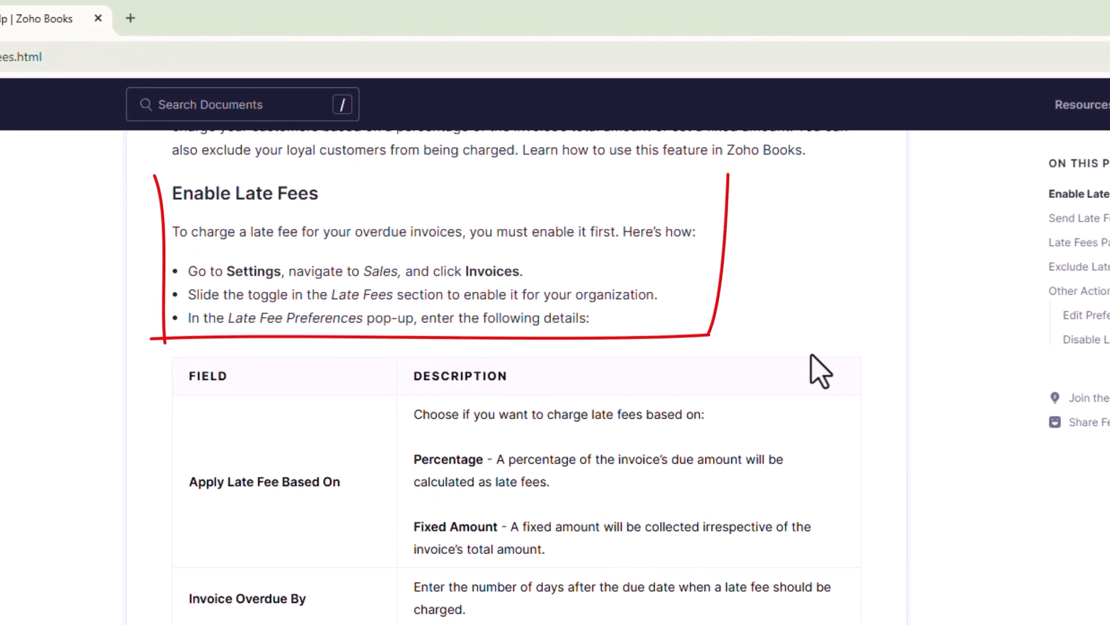
{"action": "left_click_drag", "start_coordinate": [187, 277], "coordinate": [604, 318]}
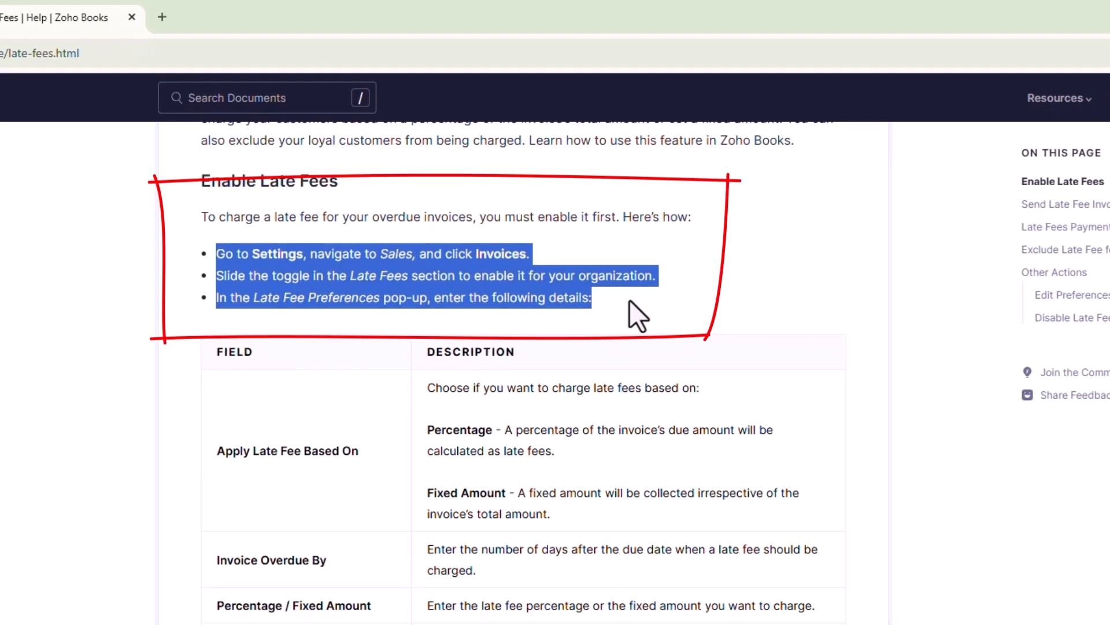
{"action": "left_click", "coordinate": [694, 339]}
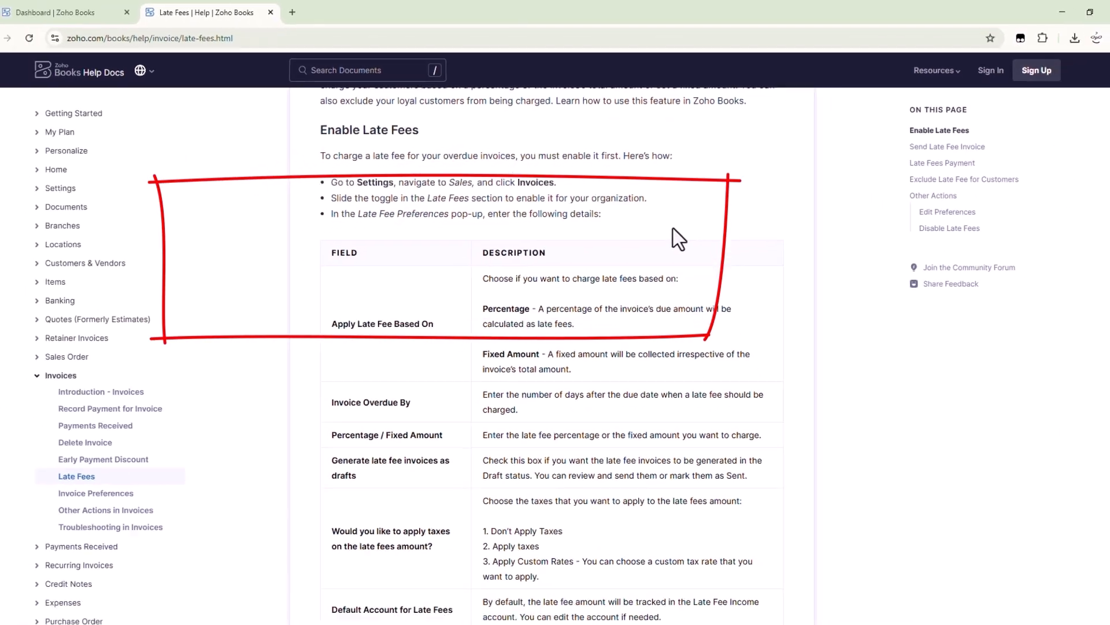
- Examine the rest of the Late Fees article, from sending and paying late fee invoices to excluding customers and editing preferences
{"action": "scroll", "coordinate": [672, 222], "scroll_direction": "down", "scroll_amount": 7}
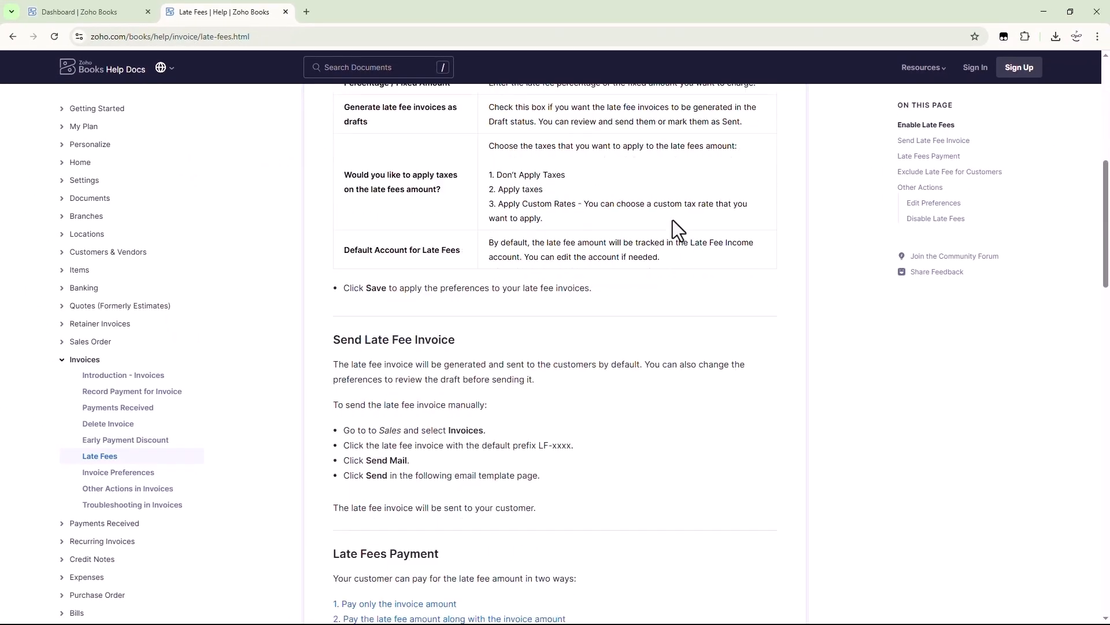
{"action": "scroll", "coordinate": [672, 220], "scroll_direction": "down", "scroll_amount": 12}
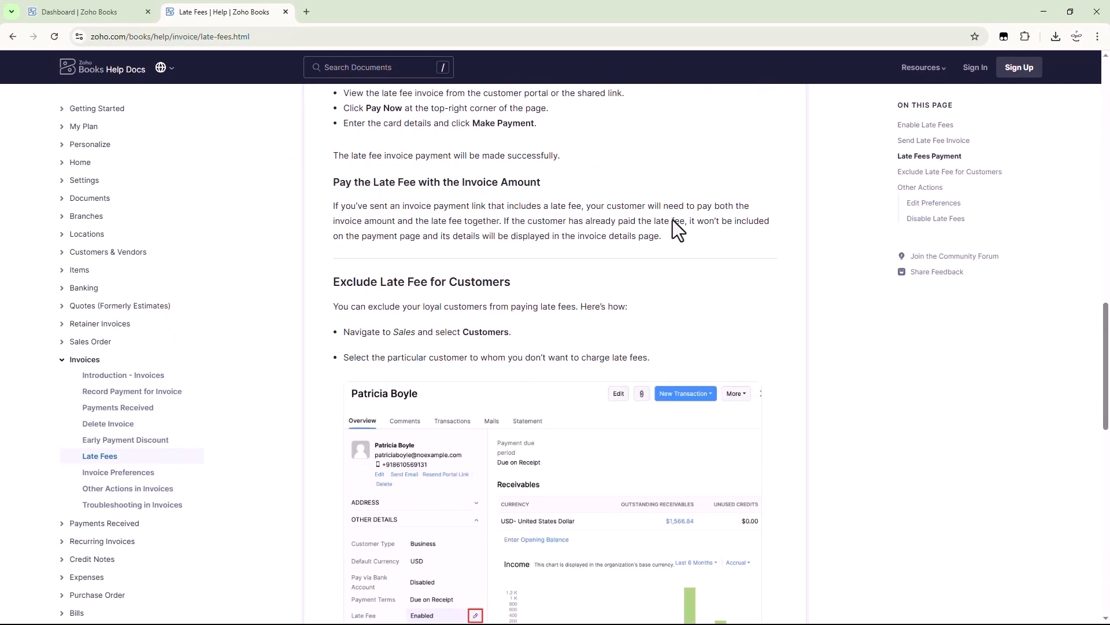
{"action": "scroll", "coordinate": [672, 220], "scroll_direction": "down", "scroll_amount": 11}
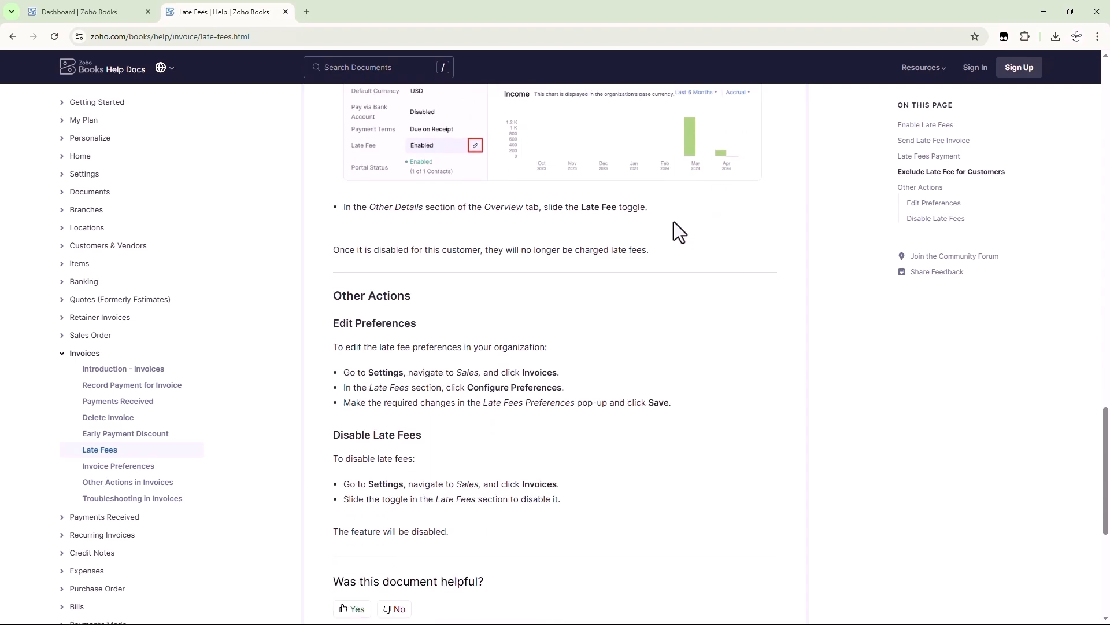
{"action": "scroll", "coordinate": [674, 221], "scroll_direction": "up", "scroll_amount": 20}
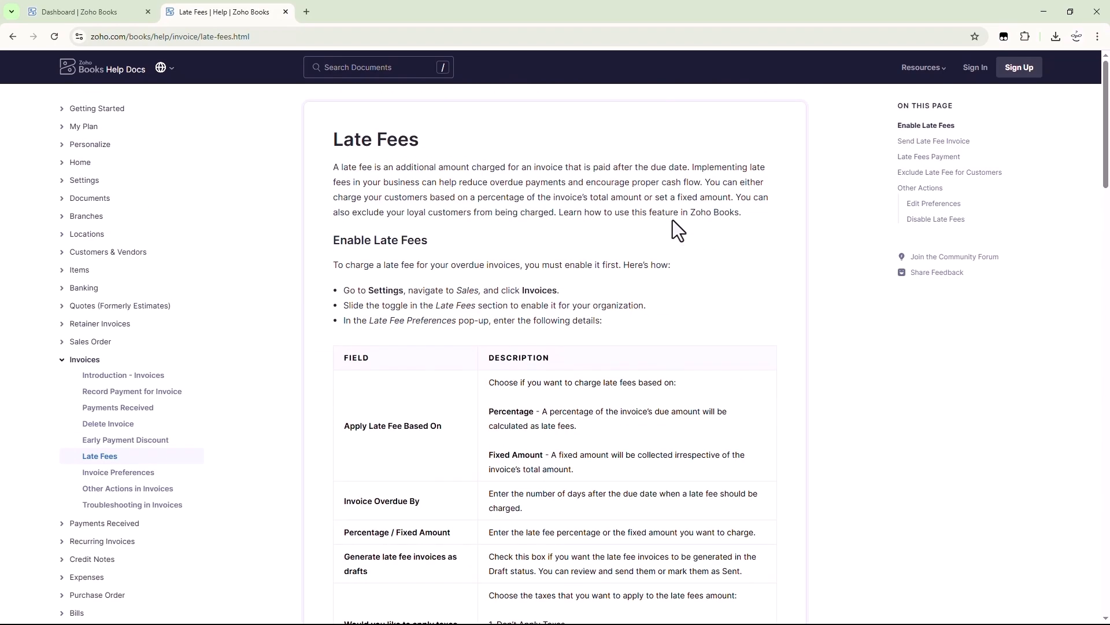
- Return to the Zoho Books dashboard and look through the invoice settings, including General and Related Lists, for a Late Fees section
{"action": "left_click", "coordinate": [93, 14]}
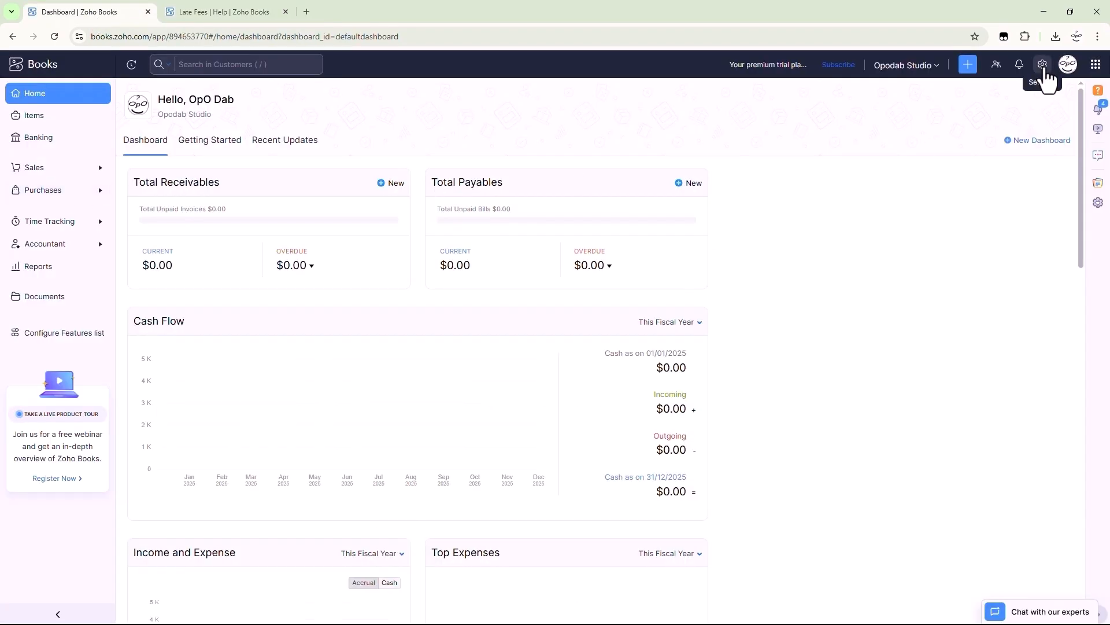
{"action": "left_click", "coordinate": [1042, 64]}
{"action": "left_click", "coordinate": [644, 224]}
{"action": "scroll", "coordinate": [294, 331], "scroll_direction": "down", "scroll_amount": 2}
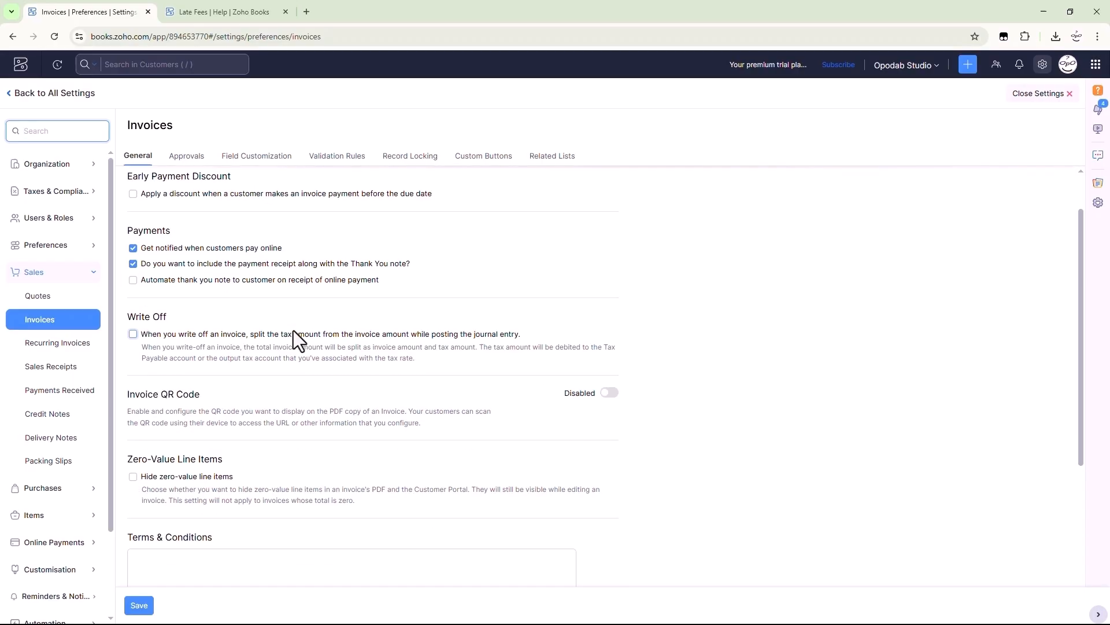
{"action": "scroll", "coordinate": [293, 333], "scroll_direction": "down", "scroll_amount": 3}
{"action": "scroll", "coordinate": [293, 333], "scroll_direction": "up", "scroll_amount": 2}
{"action": "left_click", "coordinate": [553, 155]}
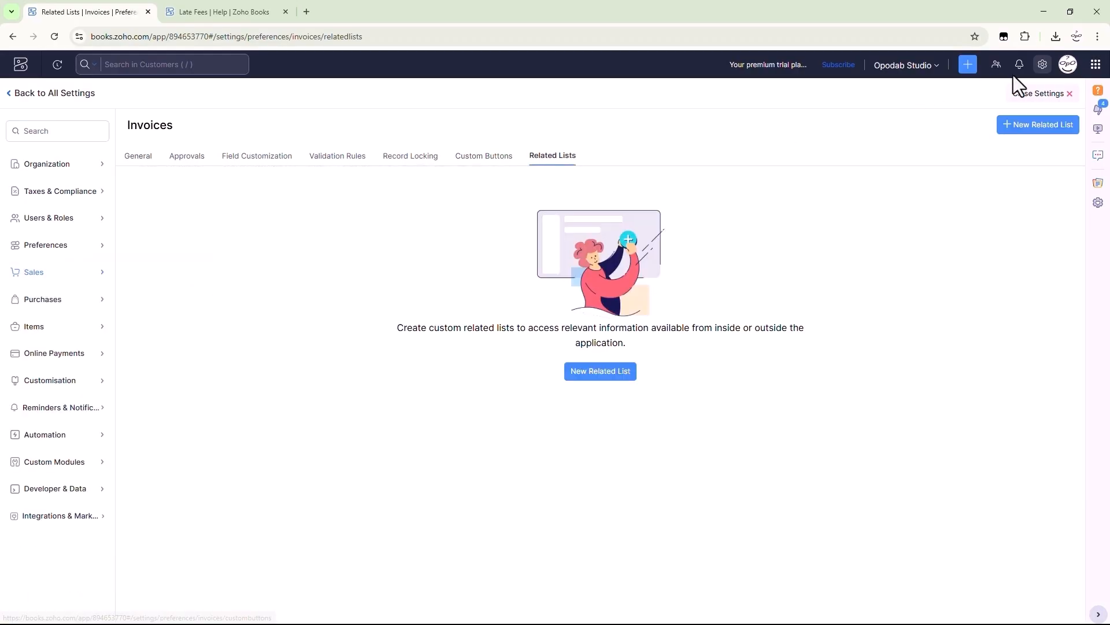
- Start a new automated reminder based on due date in the invoice reminder settings
{"action": "left_click", "coordinate": [1045, 69]}
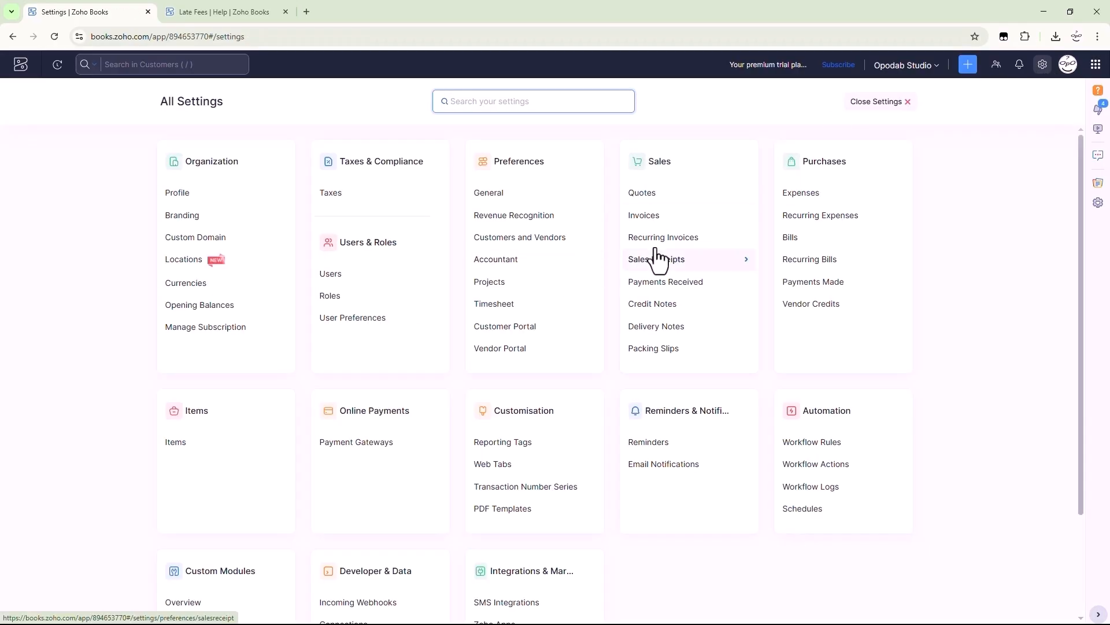
{"action": "left_click", "coordinate": [683, 447]}
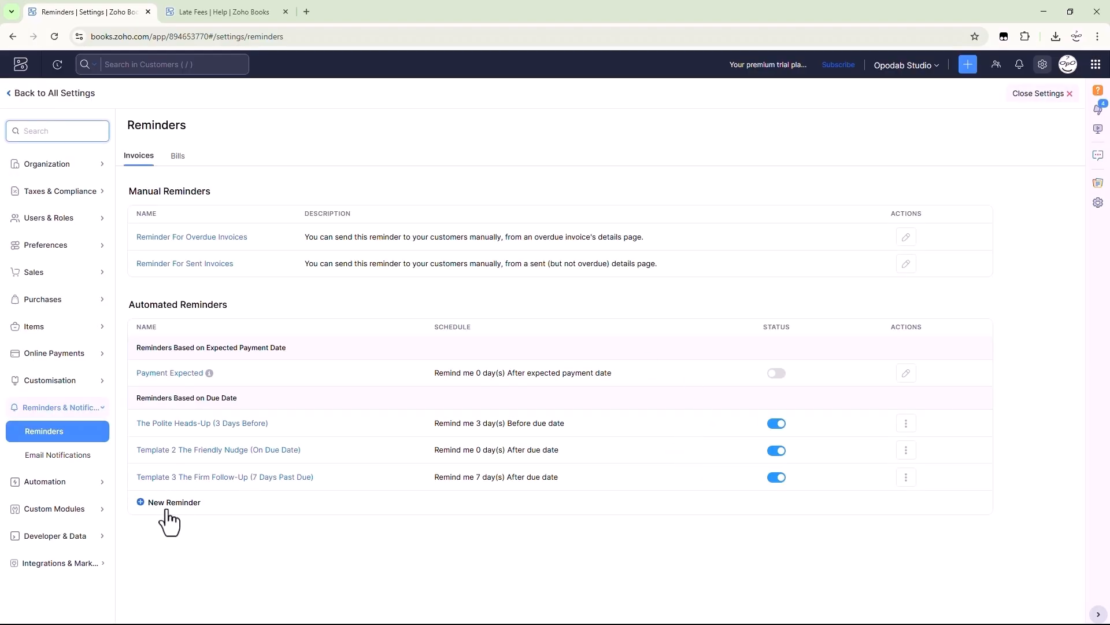
{"action": "left_click", "coordinate": [168, 502]}
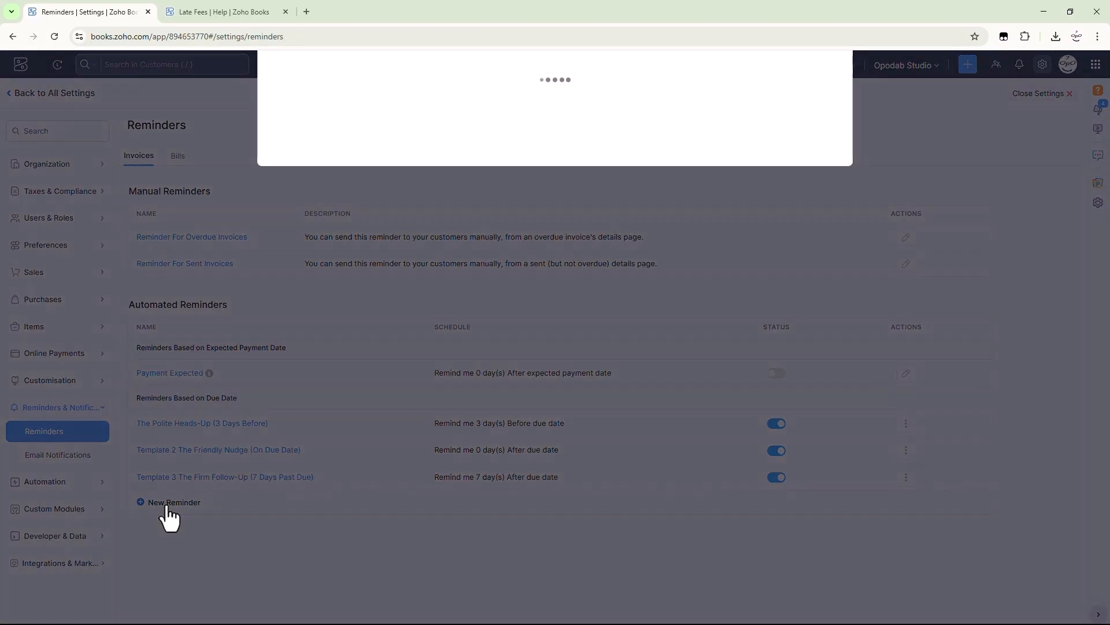
{"action": "left_click", "coordinate": [473, 103]}
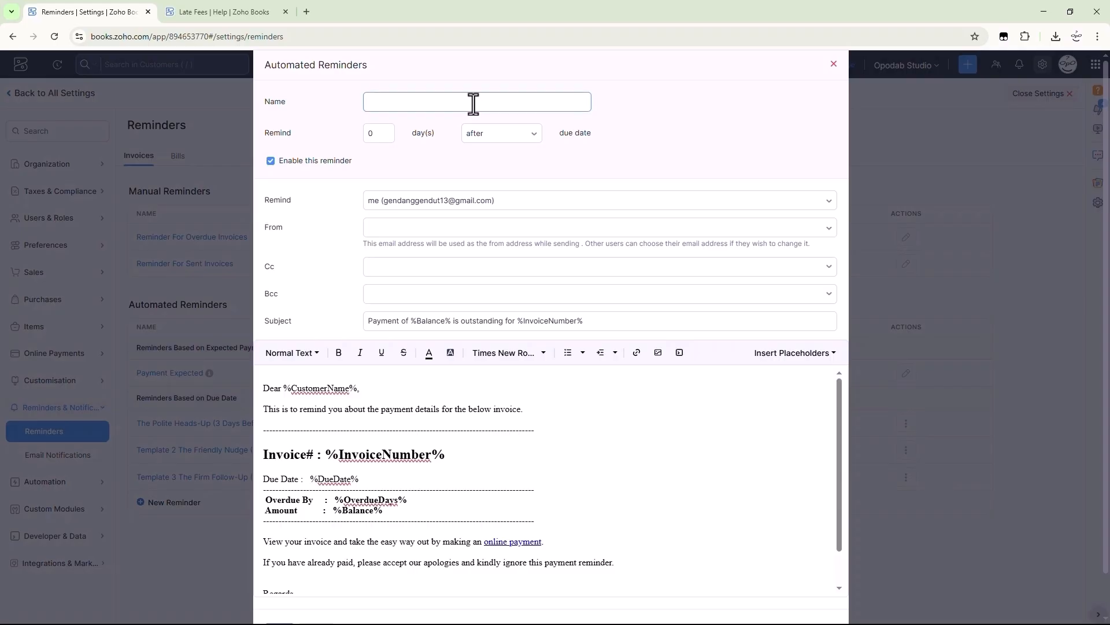
{"action": "key", "text": "alt+Tab"}
{"action": "key", "text": "alt+Tab"}
{"action": "key", "text": "alt+Tab"}
{"action": "key", "text": "alt+Tab"}
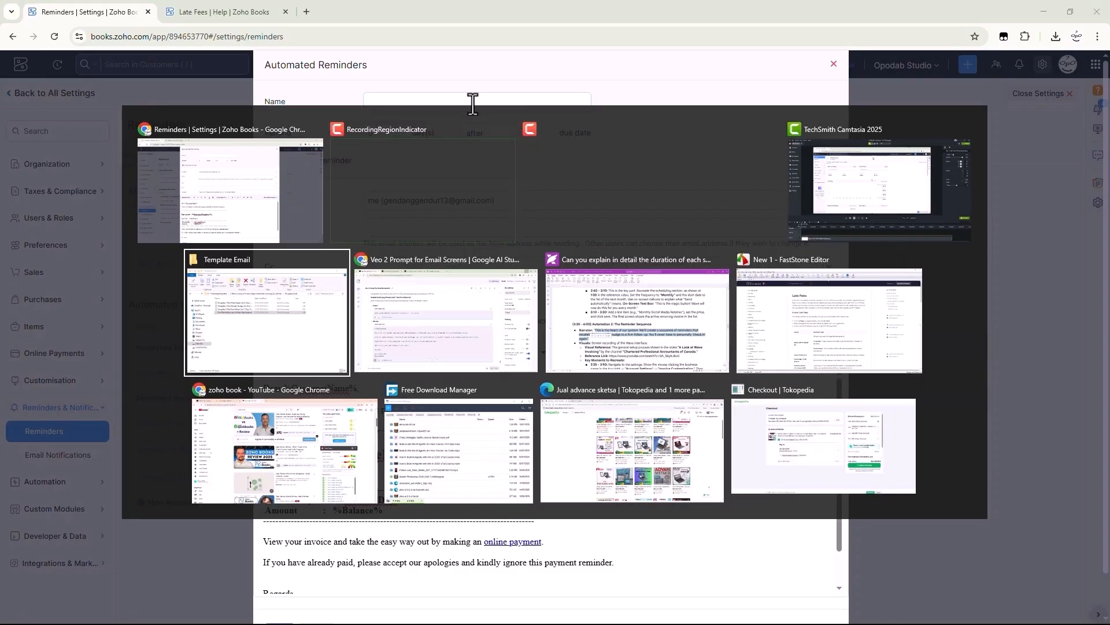
{"action": "key", "text": "Escape"}
- Name the reminder "The Firm Follow-Up (10 Days Past Due)" and schedule it 10 days after the due date
{"action": "left_click", "coordinate": [502, 101]}
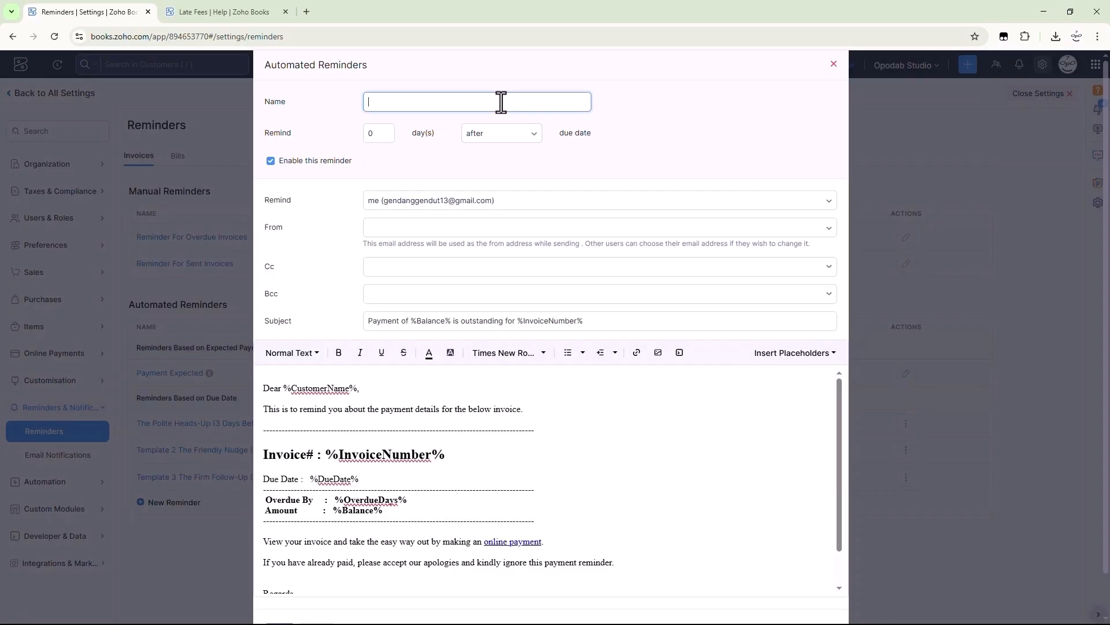
{"action": "type", "text": "The Firm Follow-Up (10 Days Past Due)"}
{"action": "double_click", "coordinate": [374, 135]}
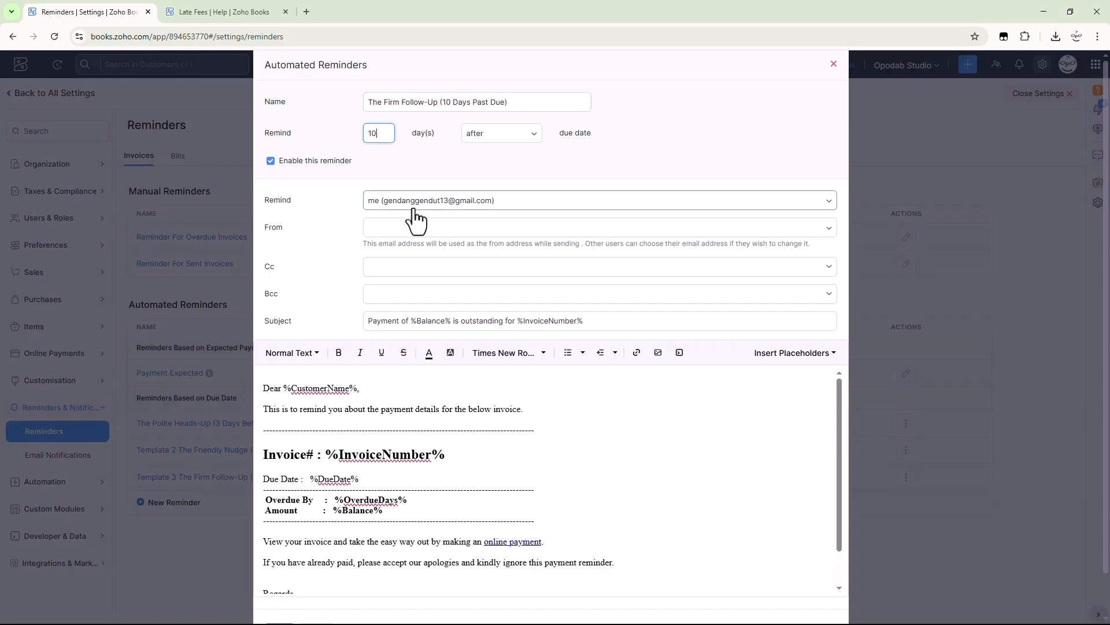
- Replace the reminder's subject with "URGENT ACTION REQUIRED: Invoice #%InvoiceNumber% is 10 Days Overdue"
{"action": "left_click", "coordinate": [448, 323]}
{"action": "triple_click", "coordinate": [448, 323]}
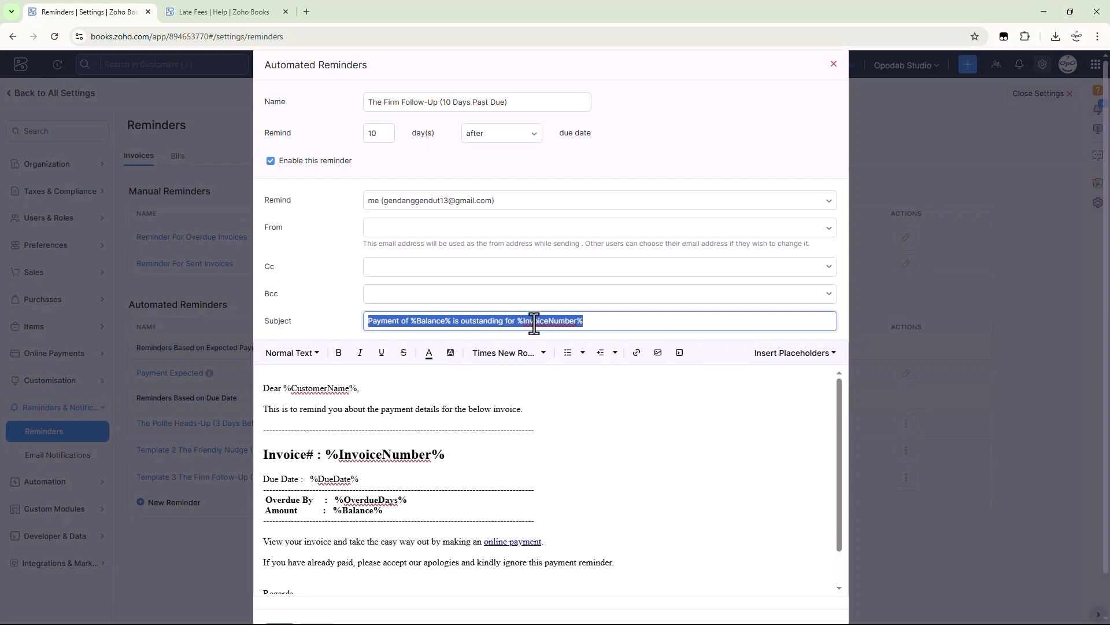
{"action": "type", "text": "URGENT ACTION REQUIRED: Invoice #%InvoiceNumber% is 10 Days Overdue"}
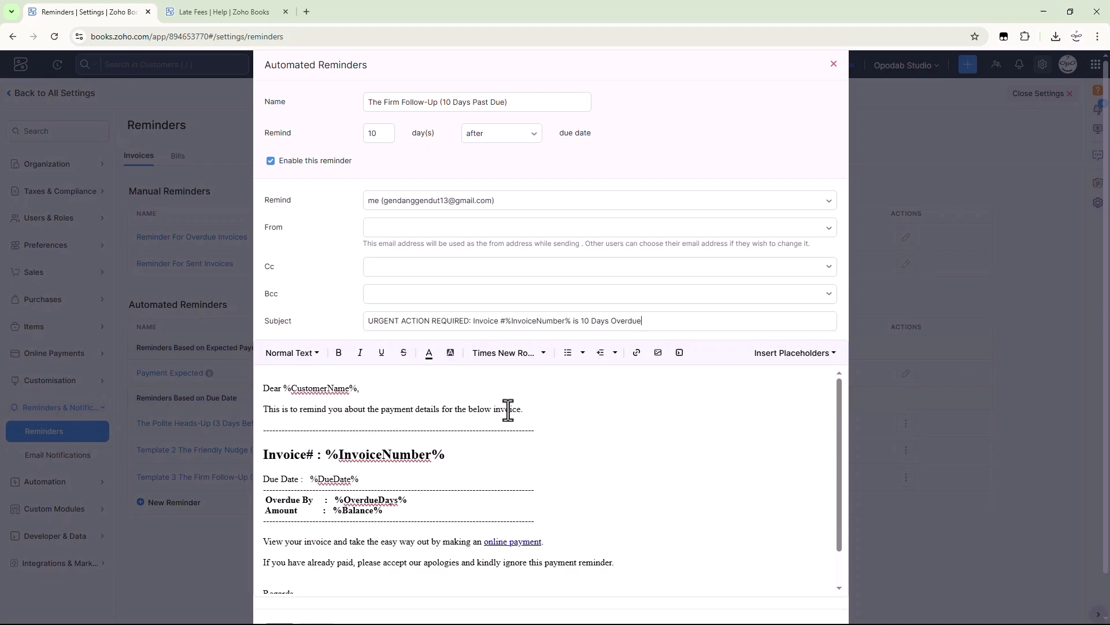
- Replace the email body with a final reminder for invoice #%InvoiceNumber%, warning of a "[Your Percentage, e.g., 5%]" late fee after 48 hours, signed "The Accounts Team %CompanyName%"
{"action": "left_click", "coordinate": [475, 472]}
{"action": "key", "text": "ctrl+a"}
{"action": "type", "text": "Hi %CustomerName%, This is our final reminder regarding invoice #%InvoiceNumber% for %Balance%, which was due on %DueDate%. It is now %OverdueDays% overdue. As per our signed agreement, a late fee of [Your Percentage, e.g., 5%] will be added to this invoice if payment is not received within the next 48 hours. Please settle this invoice immediately using the \"Pay Now\" button to avoid additional fees. Thank you for your prompt attention to this matter. Sincerely, The Accounts Team %CompanyName%"}
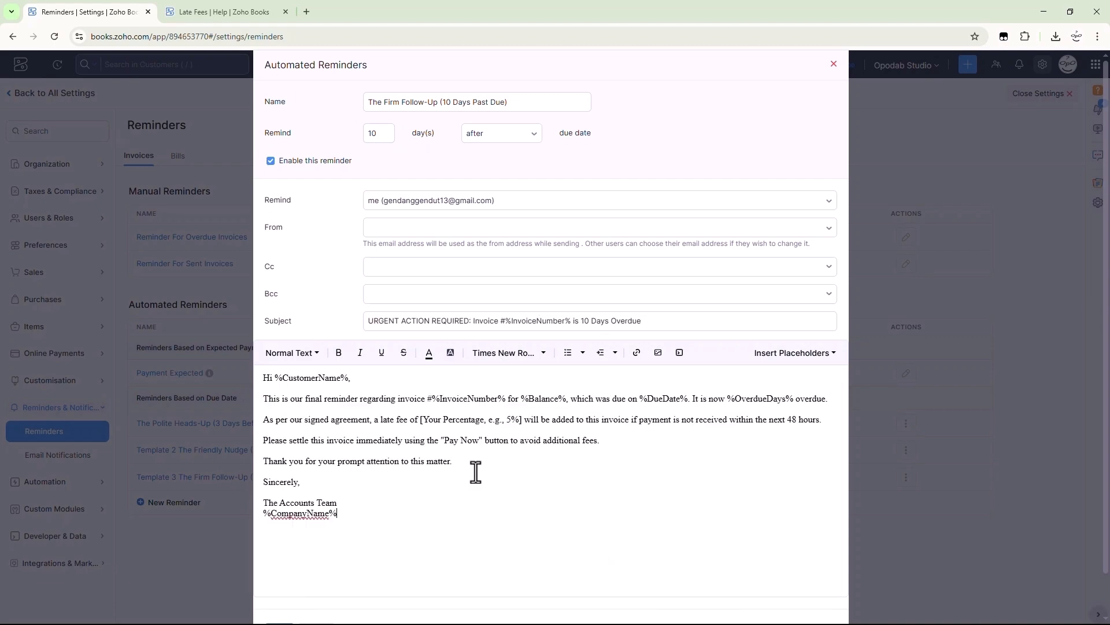
- Choose the available sender address as the From address of the 10-day Firm Follow-Up reminder and save it
{"action": "left_click", "coordinate": [421, 228]}
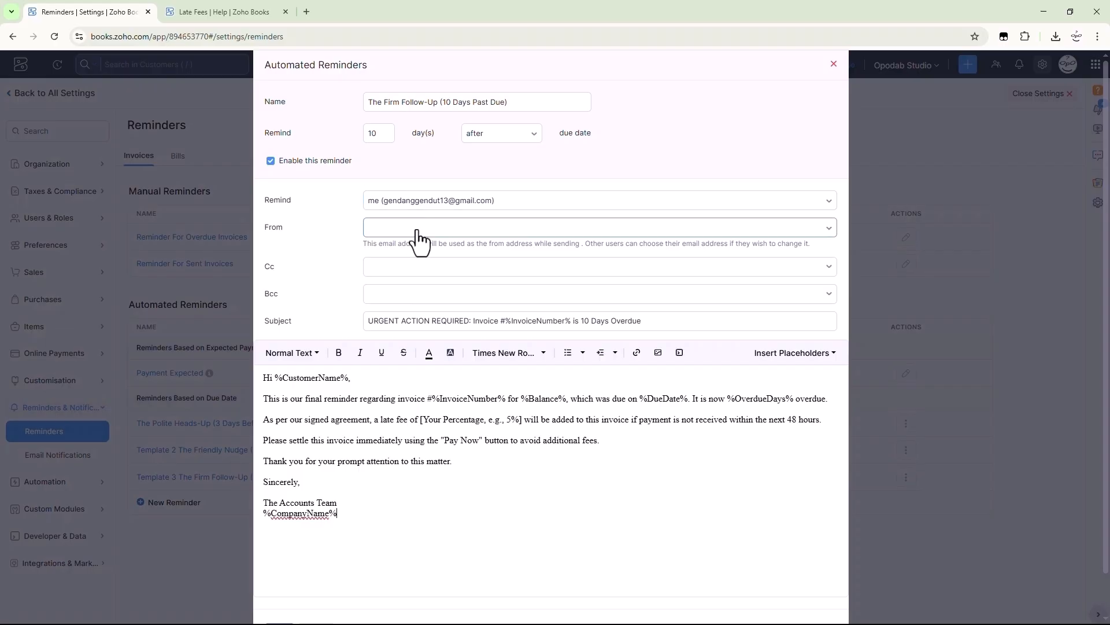
{"action": "left_click", "coordinate": [413, 278]}
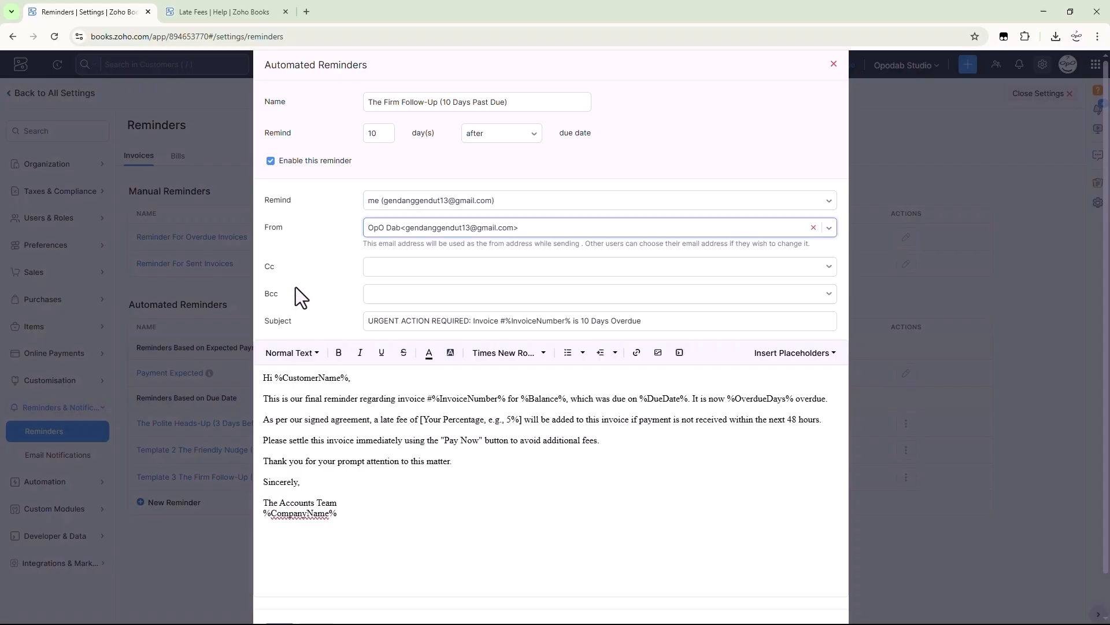
{"action": "scroll", "coordinate": [296, 284], "scroll_direction": "down", "scroll_amount": 2}
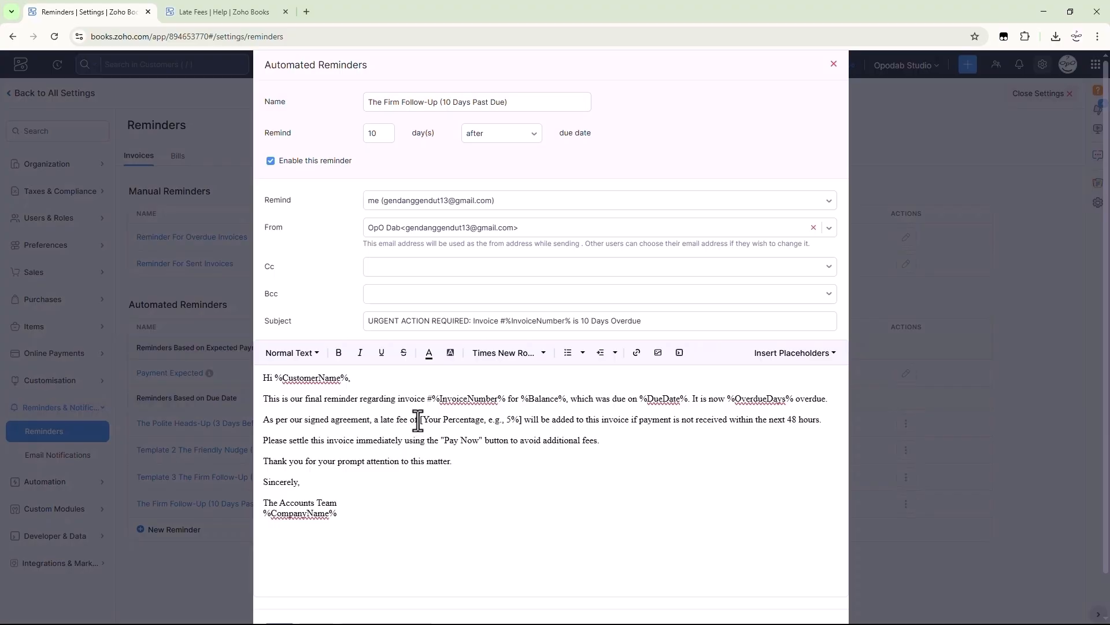
- Replace the late fee percentage placeholder in the 10-day Firm Follow-Up email body with 5% and save the reminder
{"action": "left_click_drag", "start_coordinate": [419, 422], "coordinate": [521, 420]}
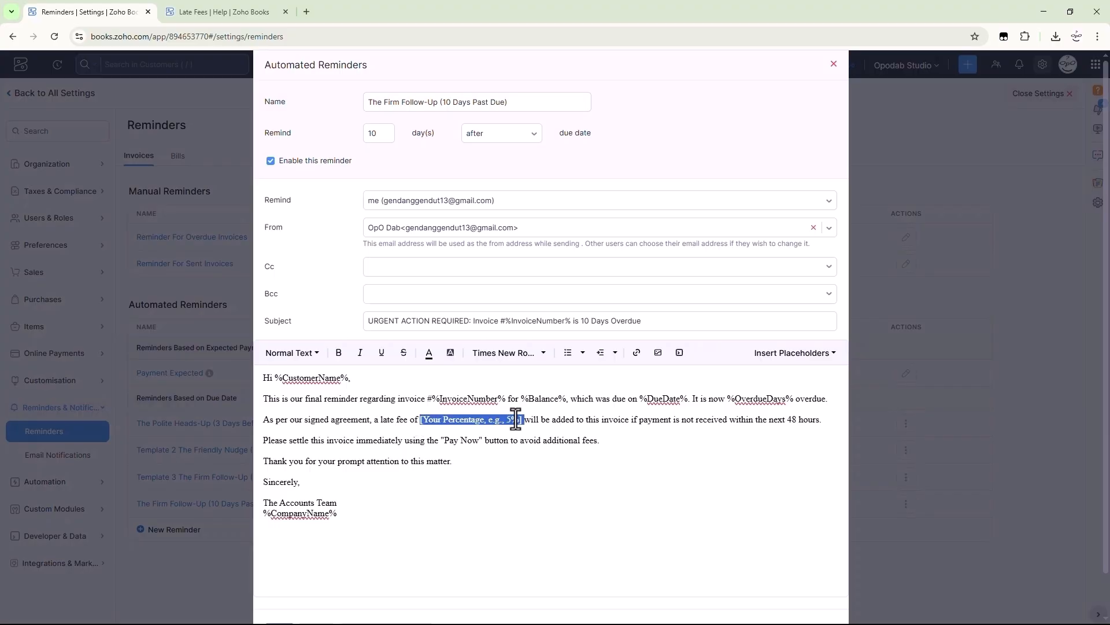
{"action": "type", "text": "5%"}
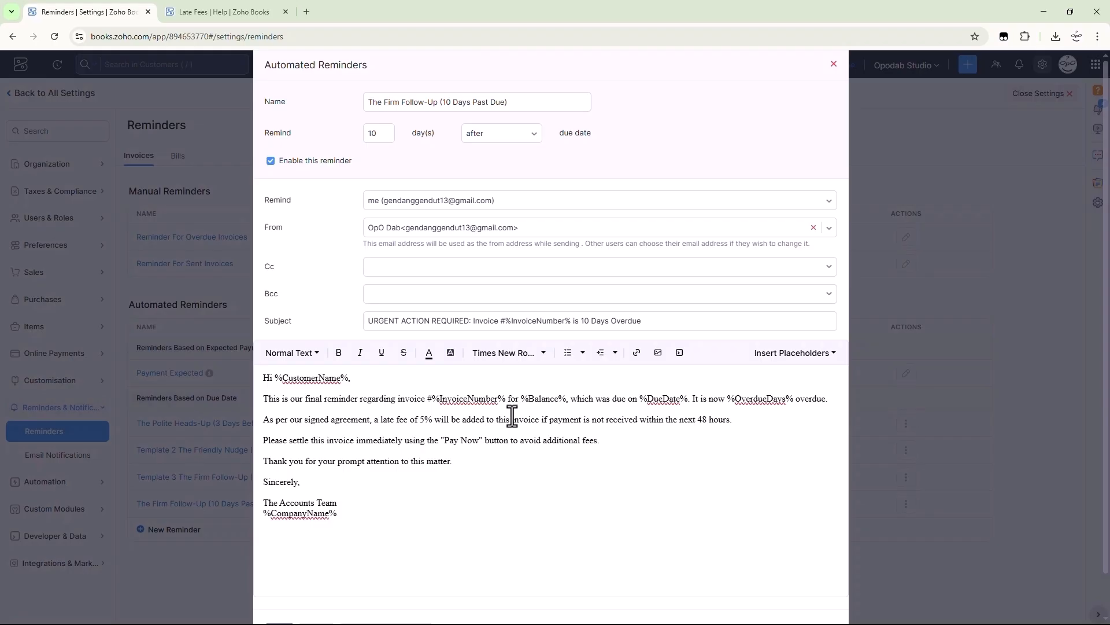
{"action": "scroll", "coordinate": [322, 485], "scroll_direction": "down", "scroll_amount": 2}
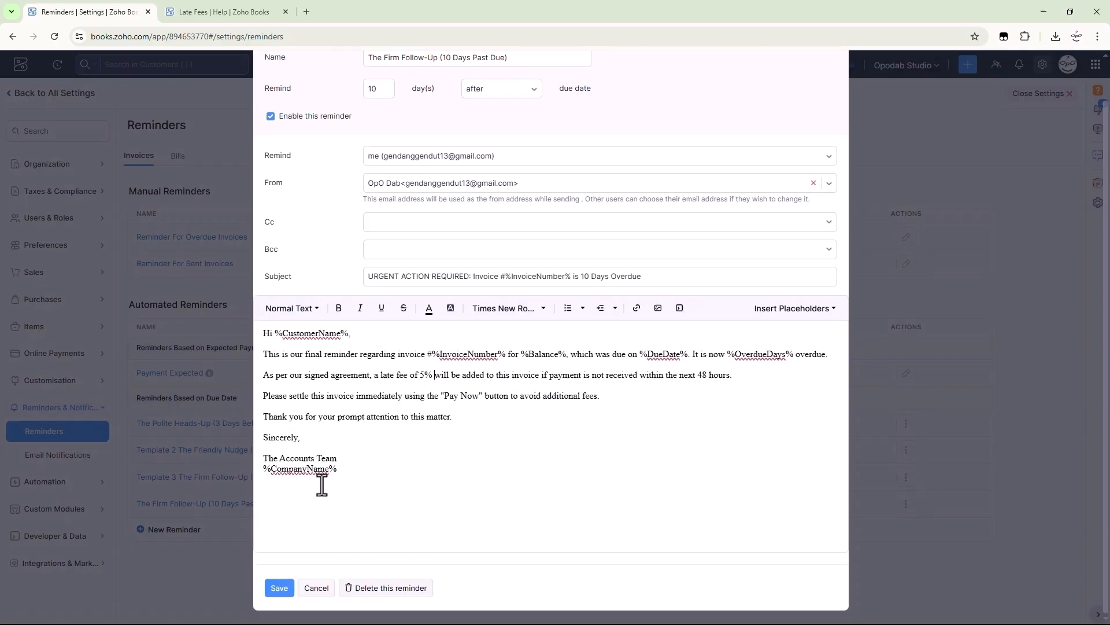
{"action": "left_click", "coordinate": [280, 588]}
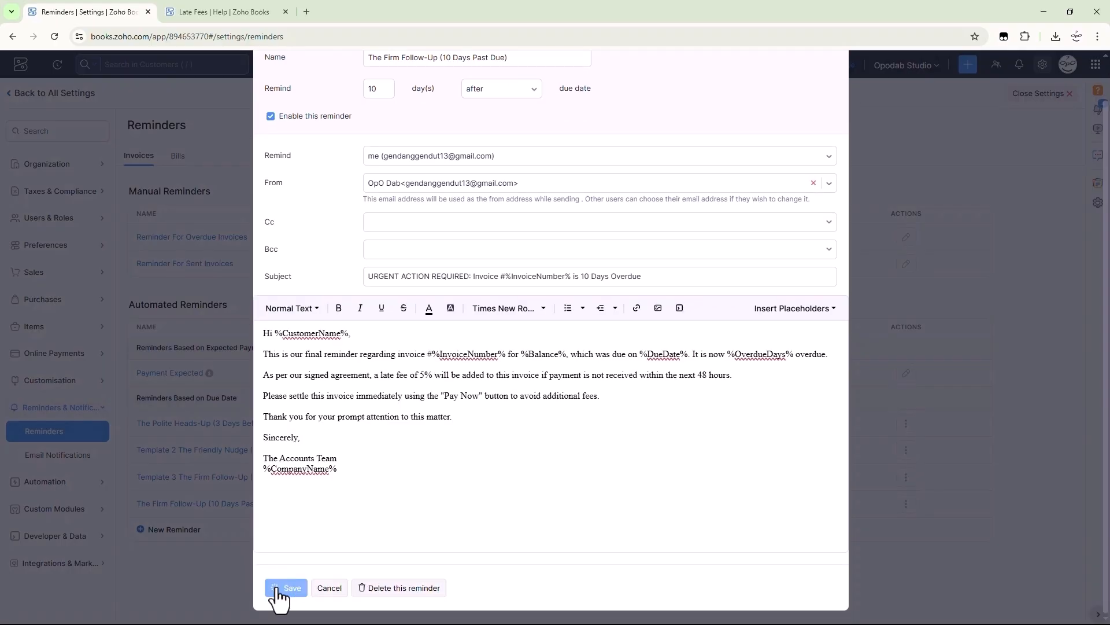